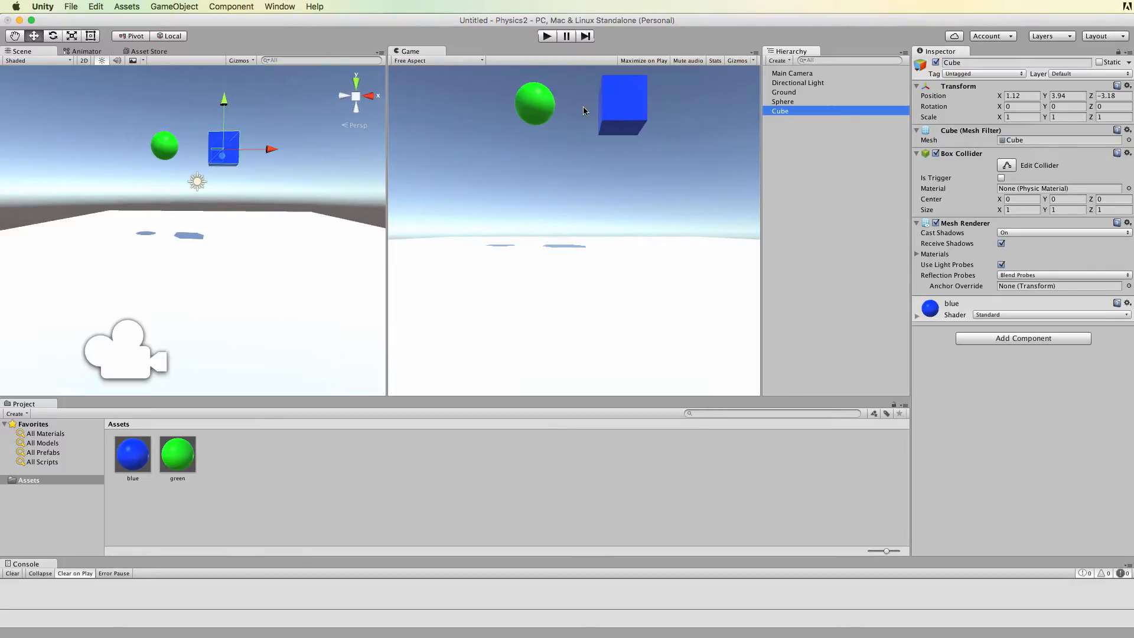
{"action": "left_click", "coordinate": [526, 107]}
{"action": "left_click", "coordinate": [163, 147]}
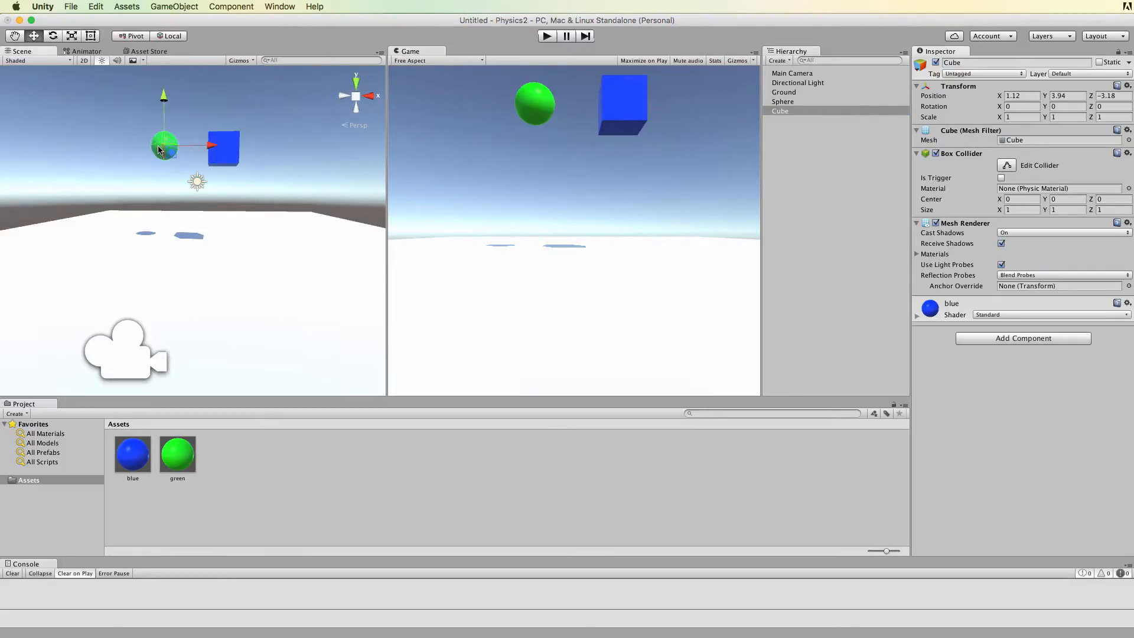
{"action": "left_click", "coordinate": [224, 154]}
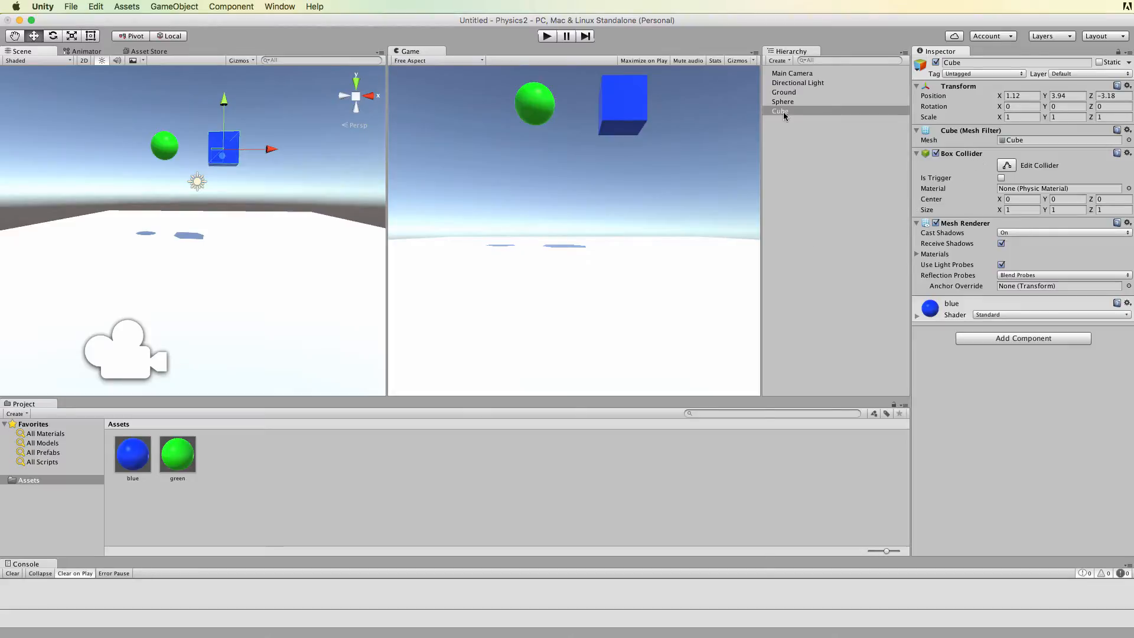
{"action": "left_click", "coordinate": [789, 93]}
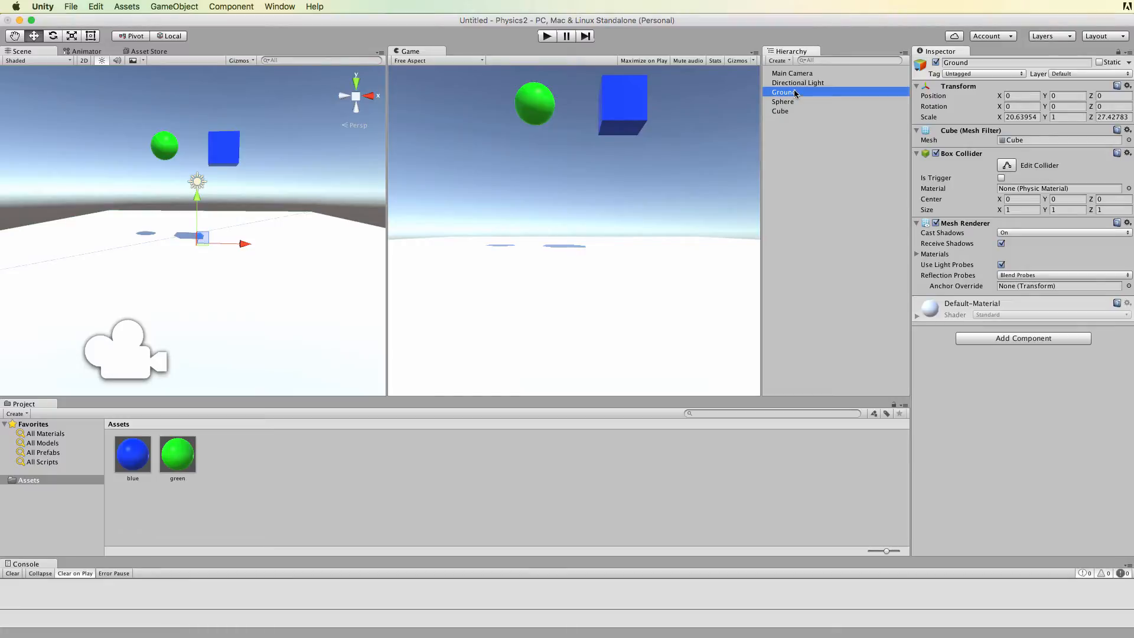
{"action": "left_click", "coordinate": [780, 111]}
- Add a Physics Rigidbody component to the green Sphere
{"action": "left_click", "coordinate": [782, 104]}
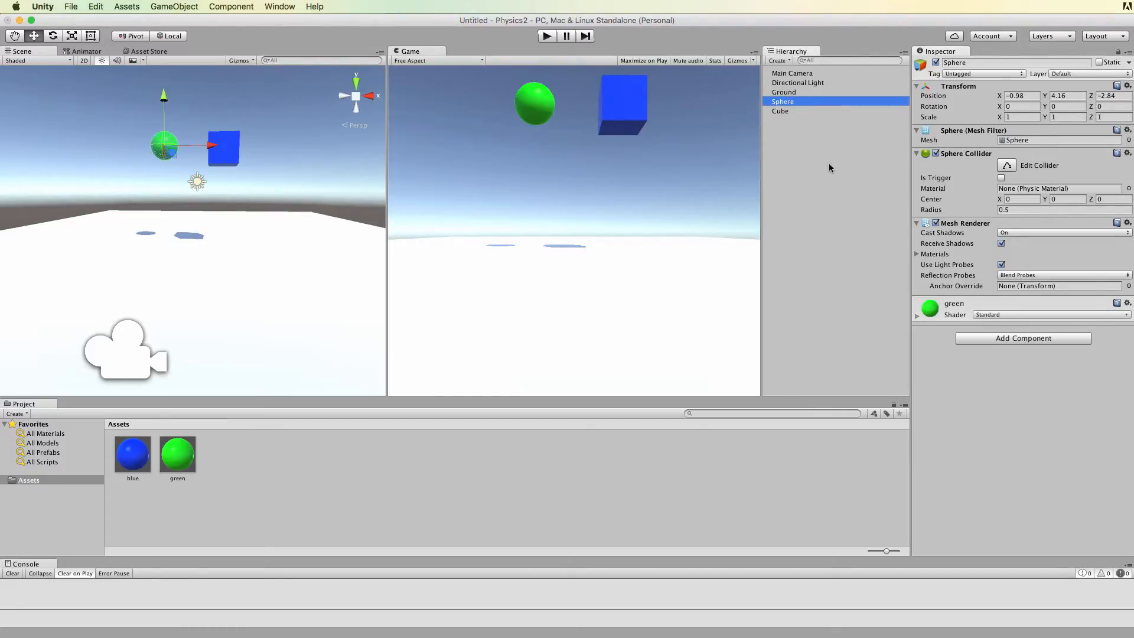
{"action": "left_click", "coordinate": [1016, 338]}
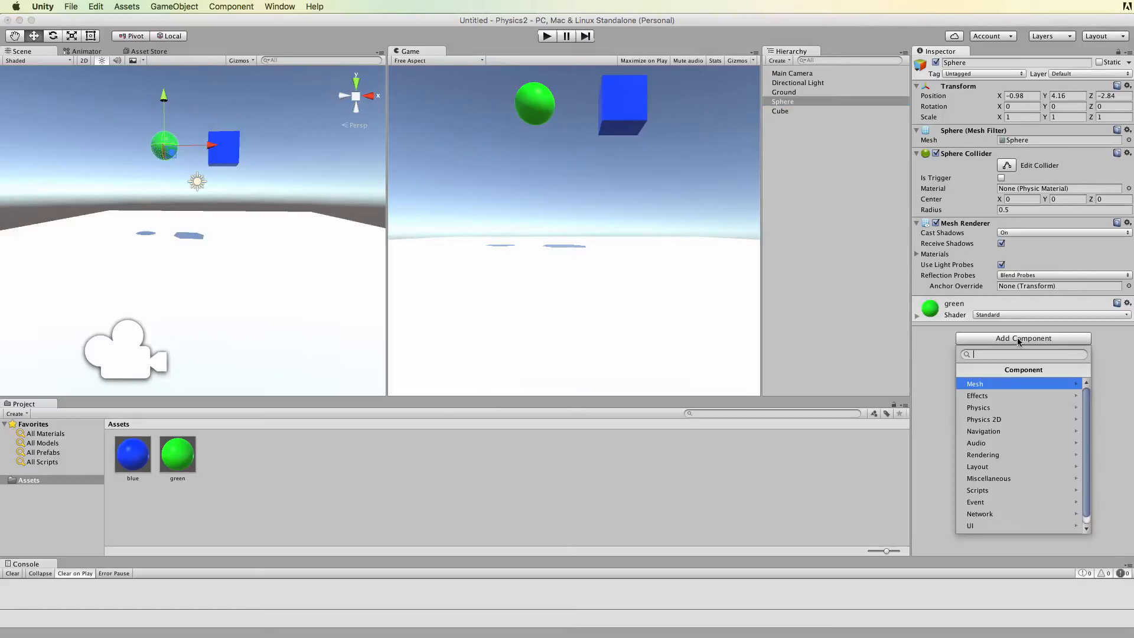
{"action": "left_click", "coordinate": [991, 409]}
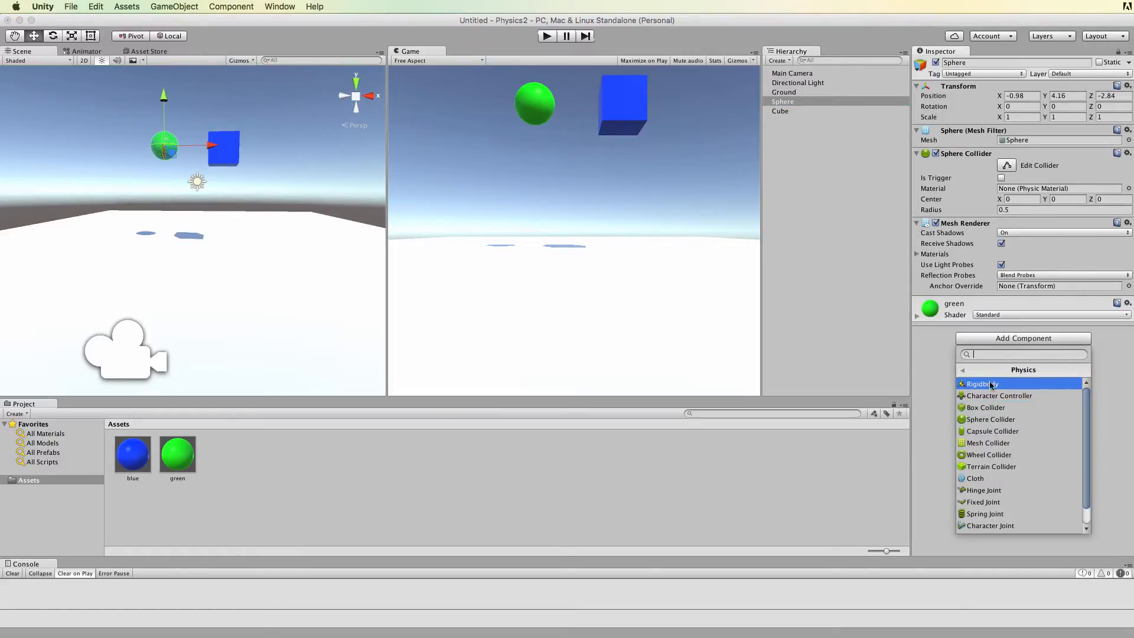
{"action": "left_click", "coordinate": [991, 382]}
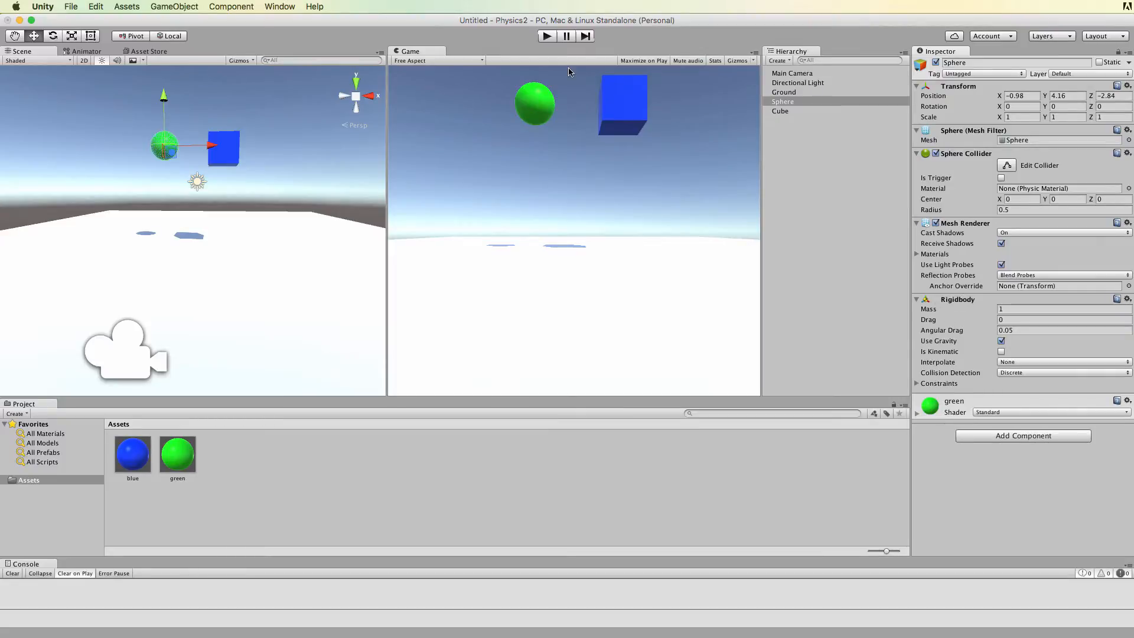
- Add a Physics Rigidbody component to the blue Cube
{"action": "left_click", "coordinate": [780, 112]}
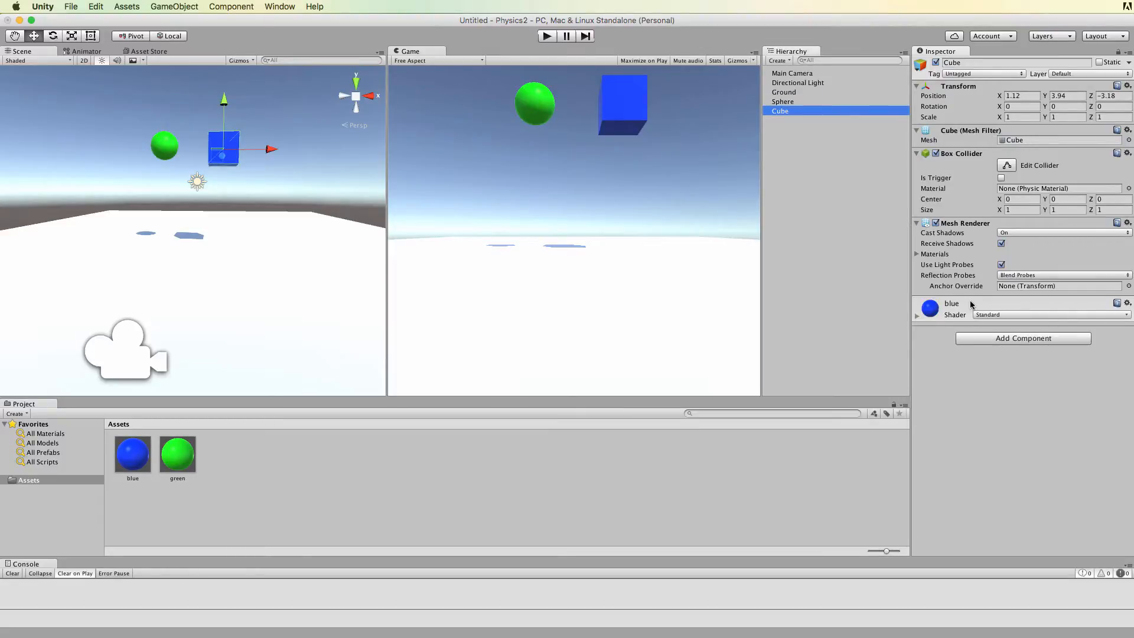
{"action": "left_click", "coordinate": [1003, 339]}
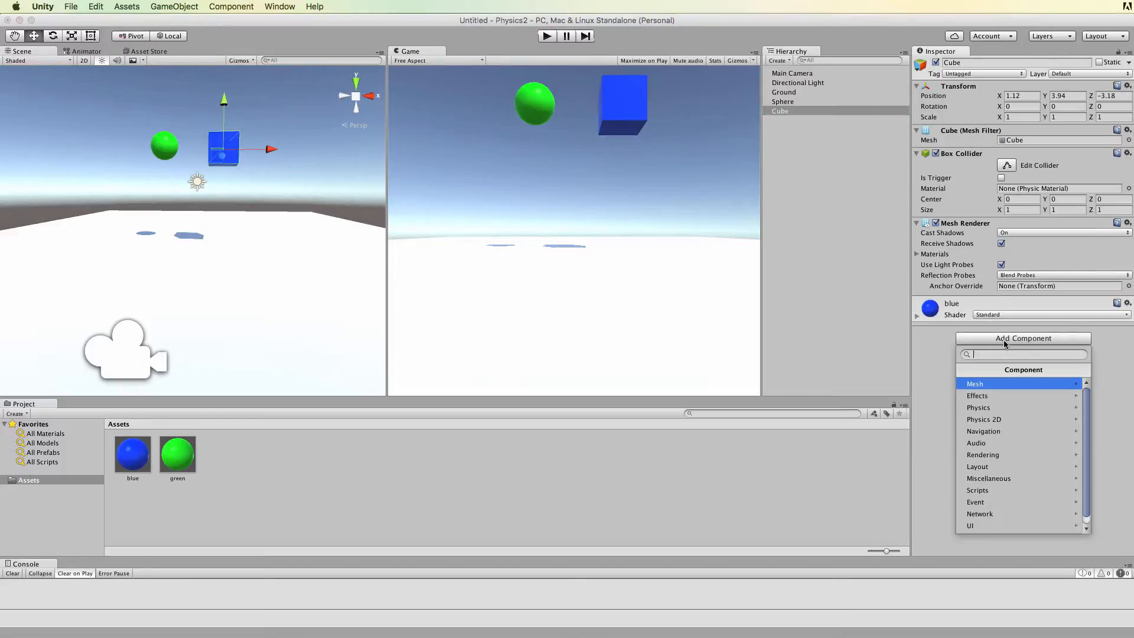
{"action": "left_click", "coordinate": [984, 407]}
{"action": "left_click", "coordinate": [981, 384]}
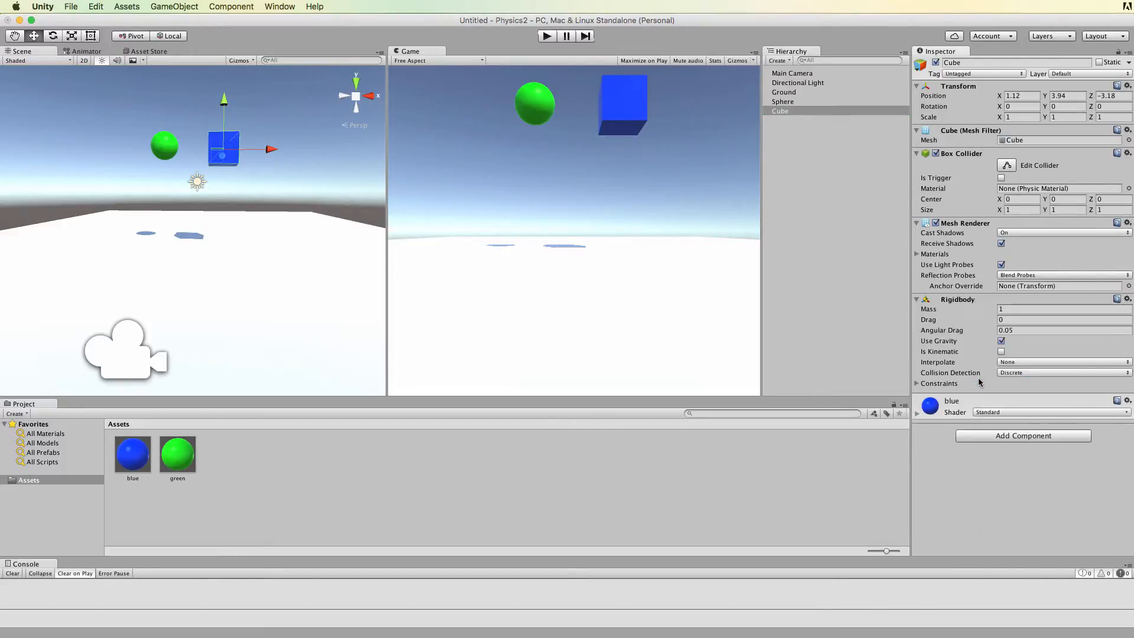
- Run the scene in play mode to watch the sphere and cube fall, and stop it
{"action": "left_click", "coordinate": [546, 36]}
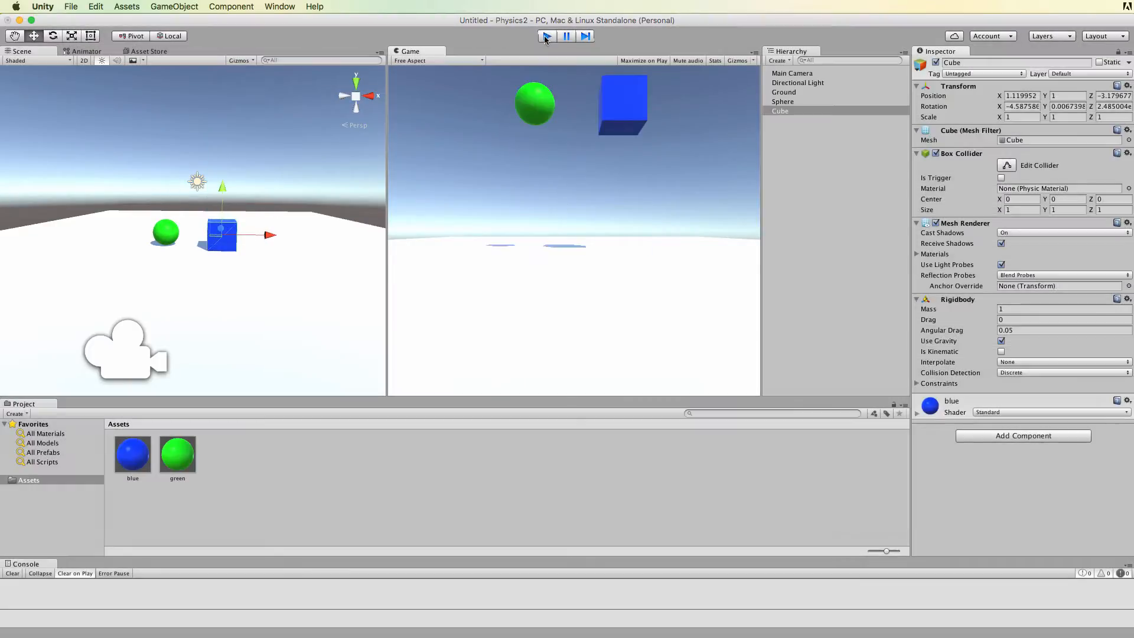
{"action": "left_click", "coordinate": [546, 36]}
{"action": "left_click", "coordinate": [546, 36]}
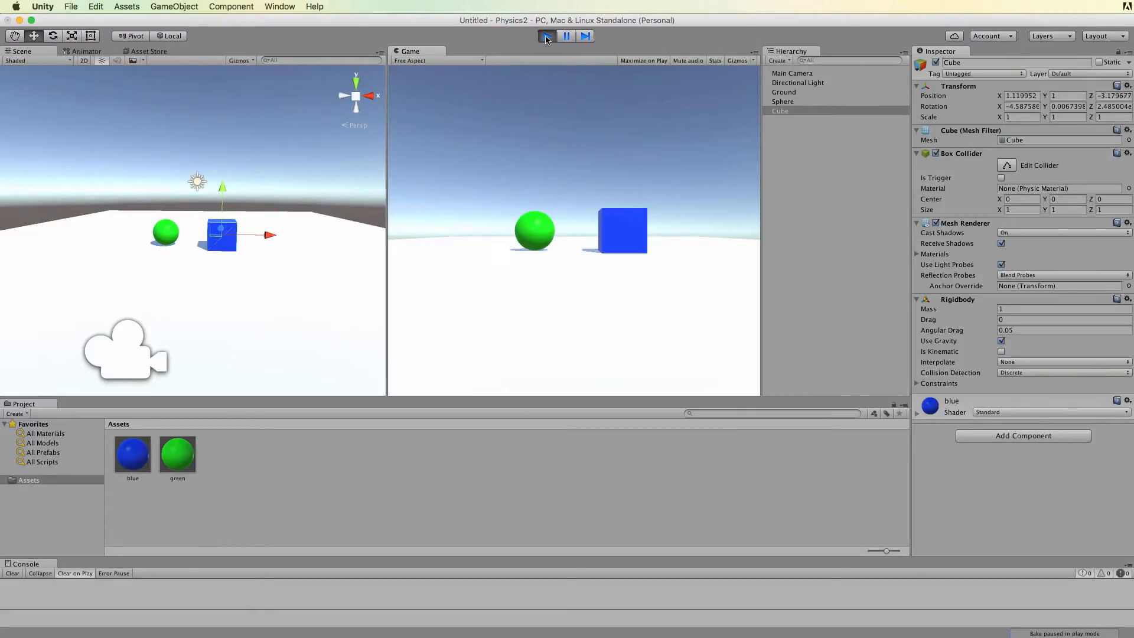
{"action": "left_click", "coordinate": [546, 37]}
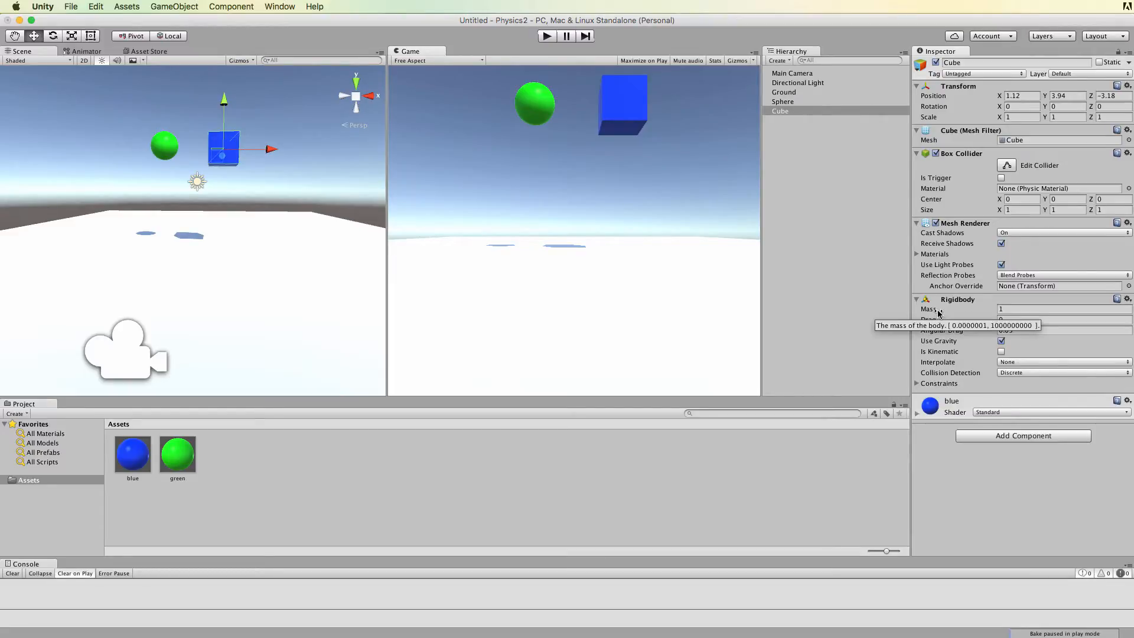
- Set the Cube's Rigidbody mass to about 180.8 and test how it falls in play mode
{"action": "left_click_drag", "start_coordinate": [937, 311], "coordinate": [1068, 307]}
{"action": "left_click_drag", "start_coordinate": [929, 311], "coordinate": [1028, 308]}
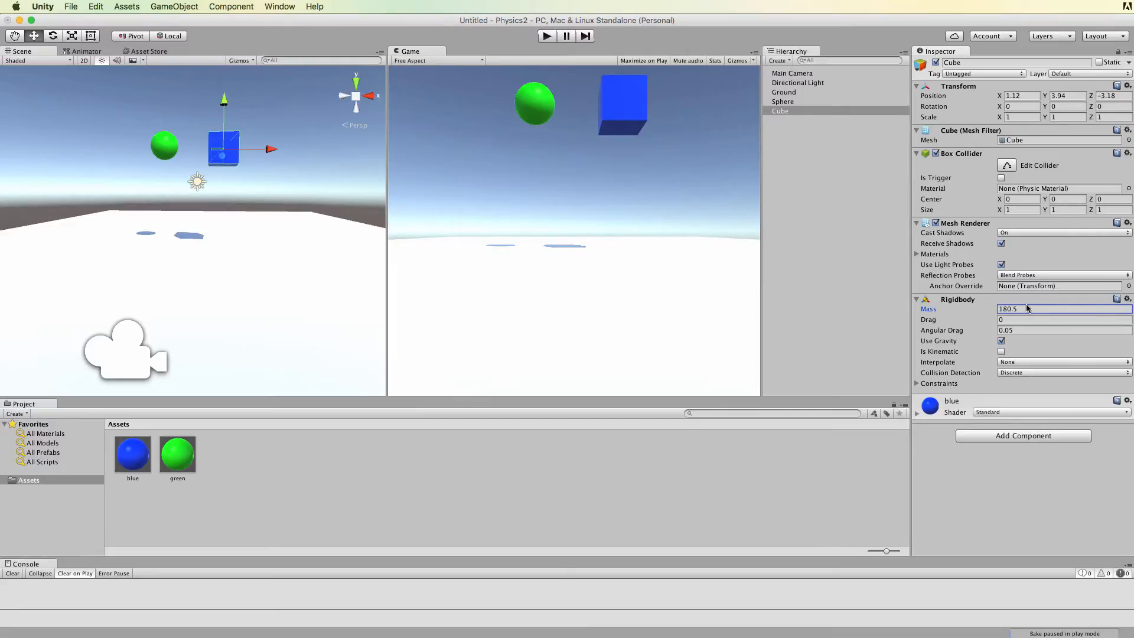
{"action": "left_click", "coordinate": [546, 36]}
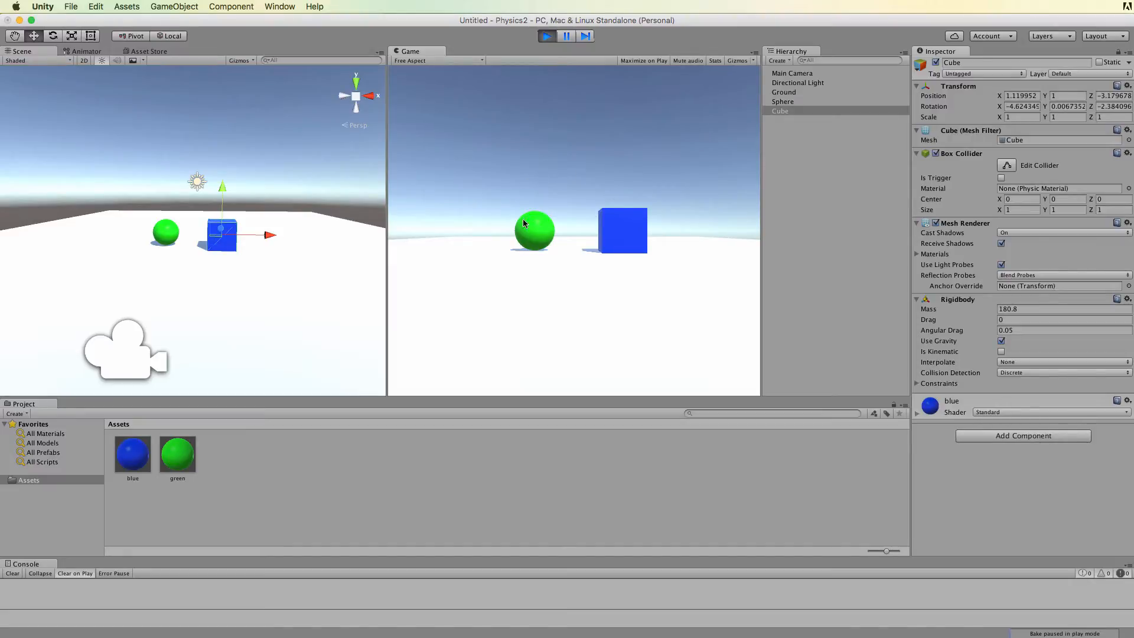
{"action": "left_click", "coordinate": [546, 37]}
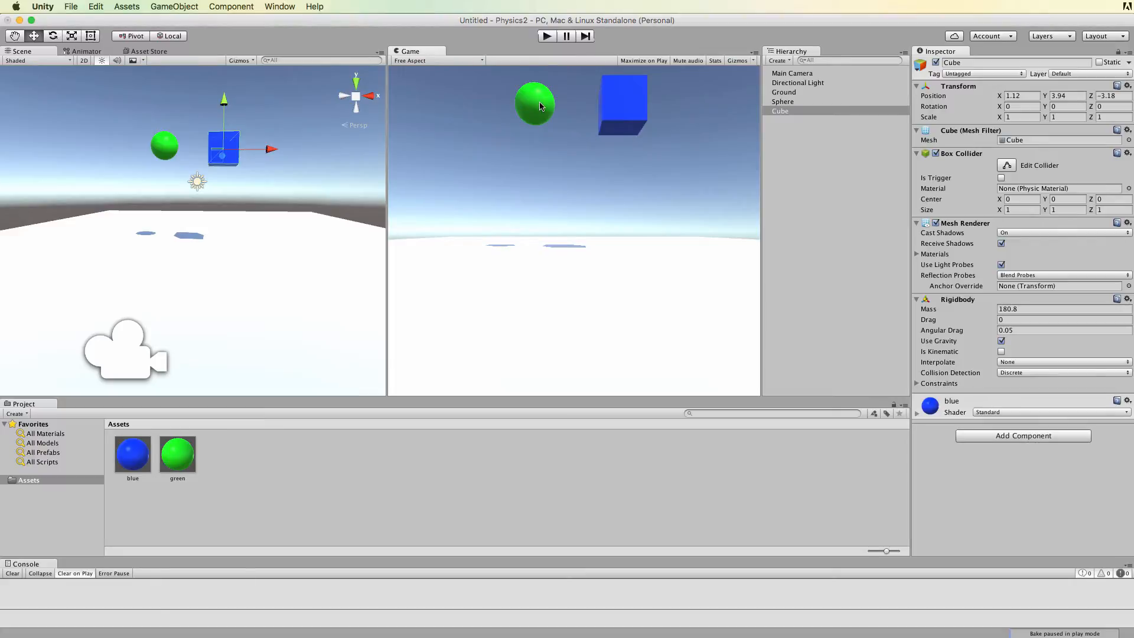
- Set the Sphere's Rigidbody drag to about 9.59 and test its fall in play mode
{"action": "left_click", "coordinate": [779, 102]}
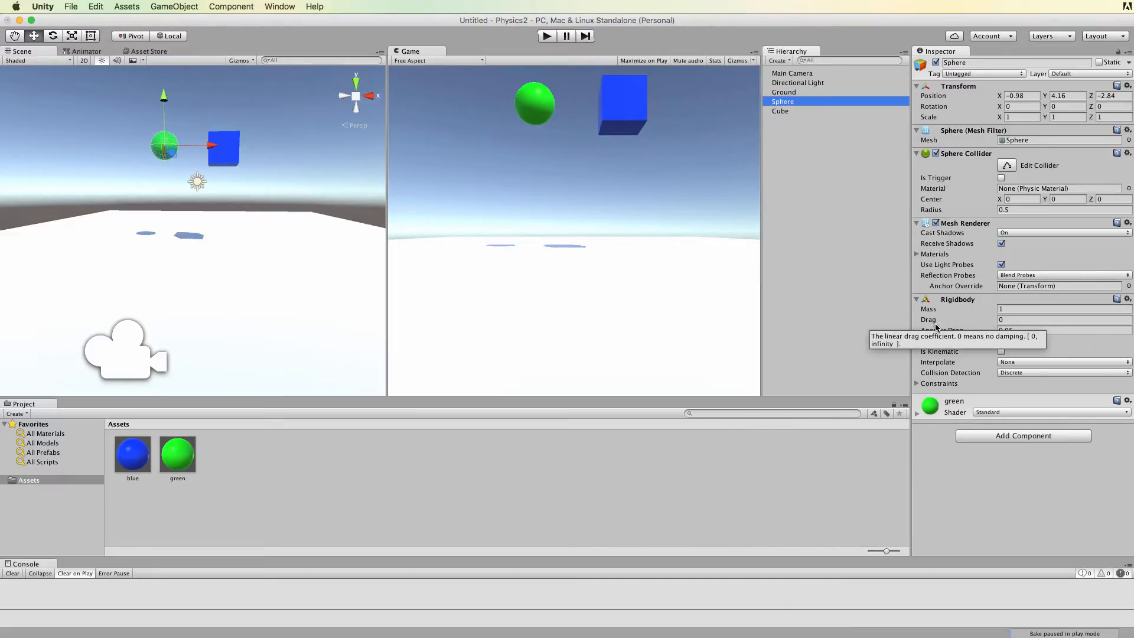
{"action": "left_click", "coordinate": [1011, 320]}
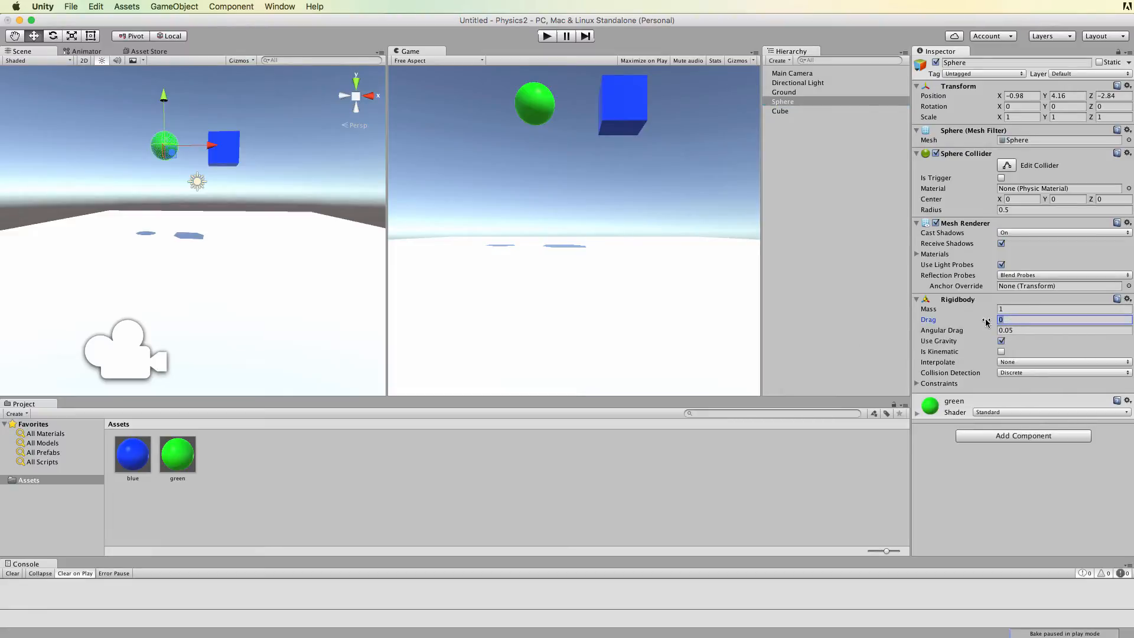
{"action": "left_click_drag", "start_coordinate": [1004, 320], "coordinate": [946, 319]}
{"action": "left_click", "coordinate": [546, 36]}
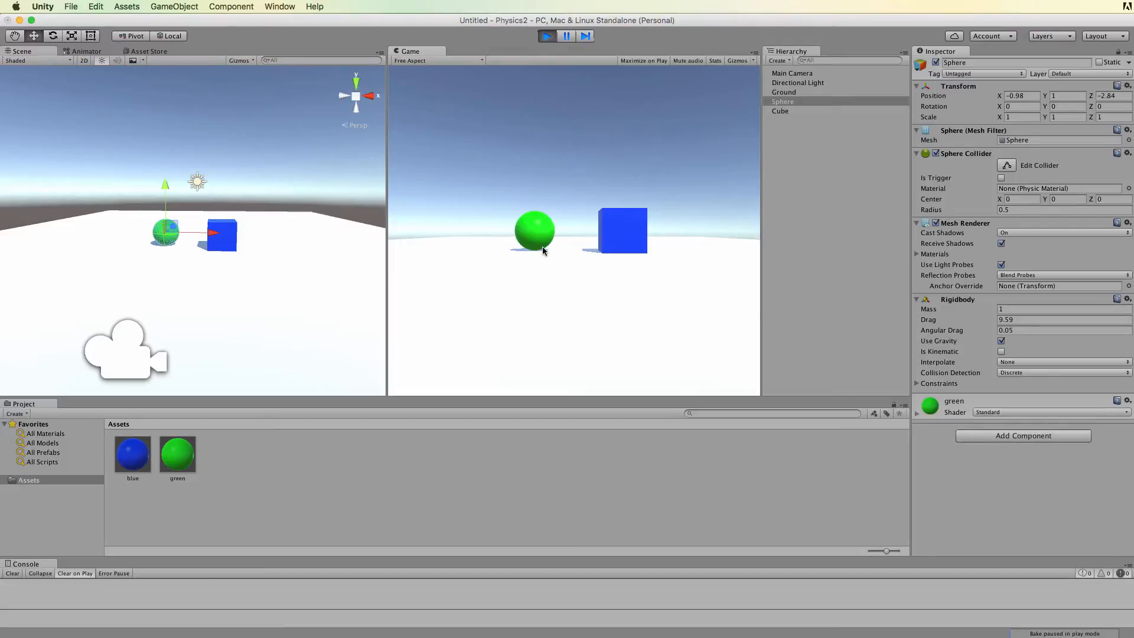
{"action": "left_click", "coordinate": [549, 37]}
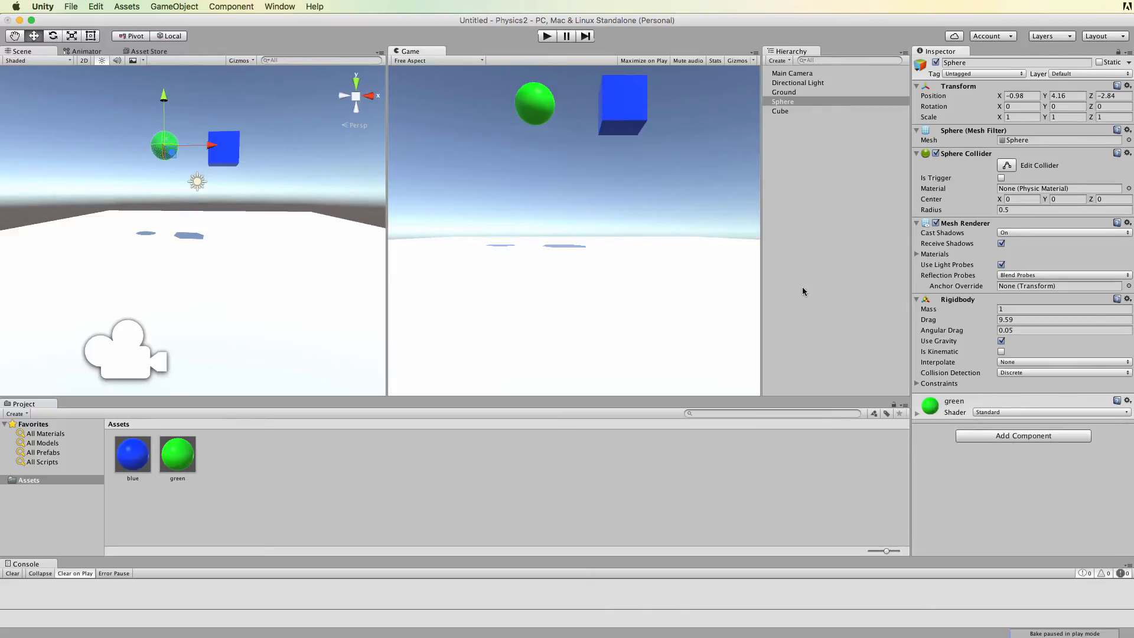
- Reset the Sphere's Rigidbody drag to 0 and move it past the cube to about X 3.56
{"action": "left_click", "coordinate": [782, 102]}
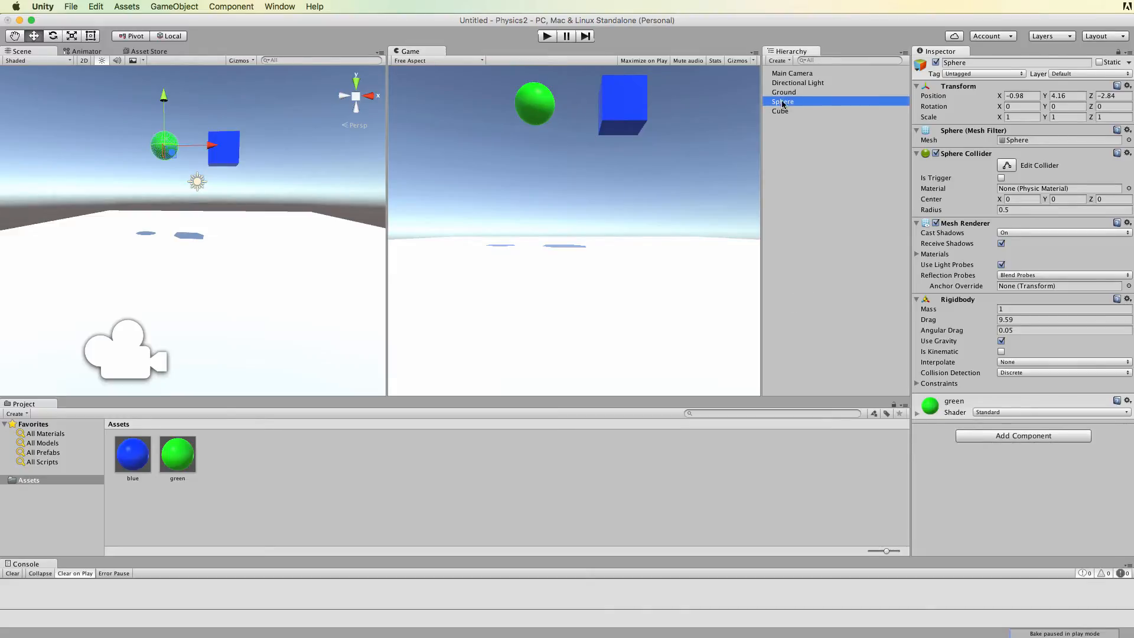
{"action": "left_click_drag", "start_coordinate": [995, 325], "coordinate": [938, 323]}
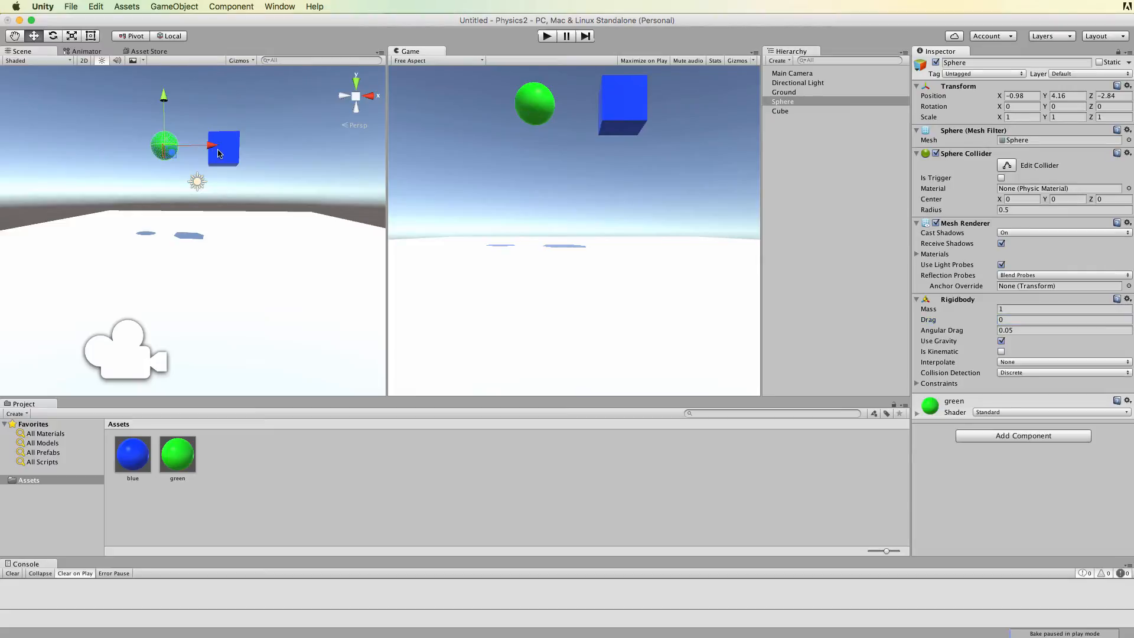
{"action": "left_click_drag", "start_coordinate": [213, 145], "coordinate": [307, 194]}
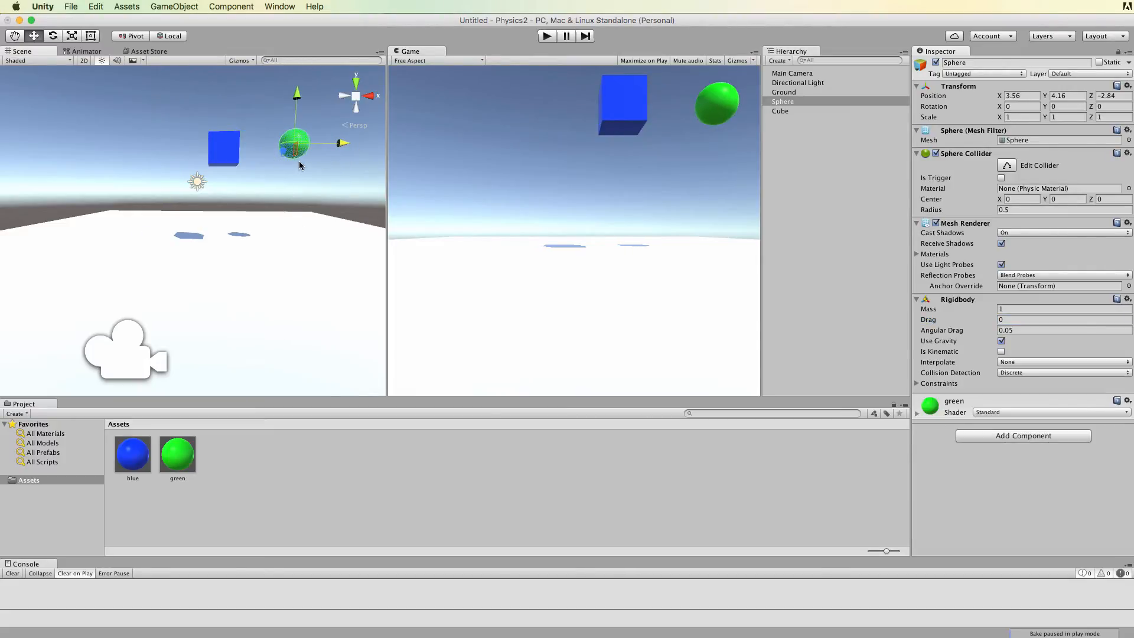
- Rotate the Ground about 28.2 degrees around Z to form a slope and test it in play mode
{"action": "left_click", "coordinate": [277, 264]}
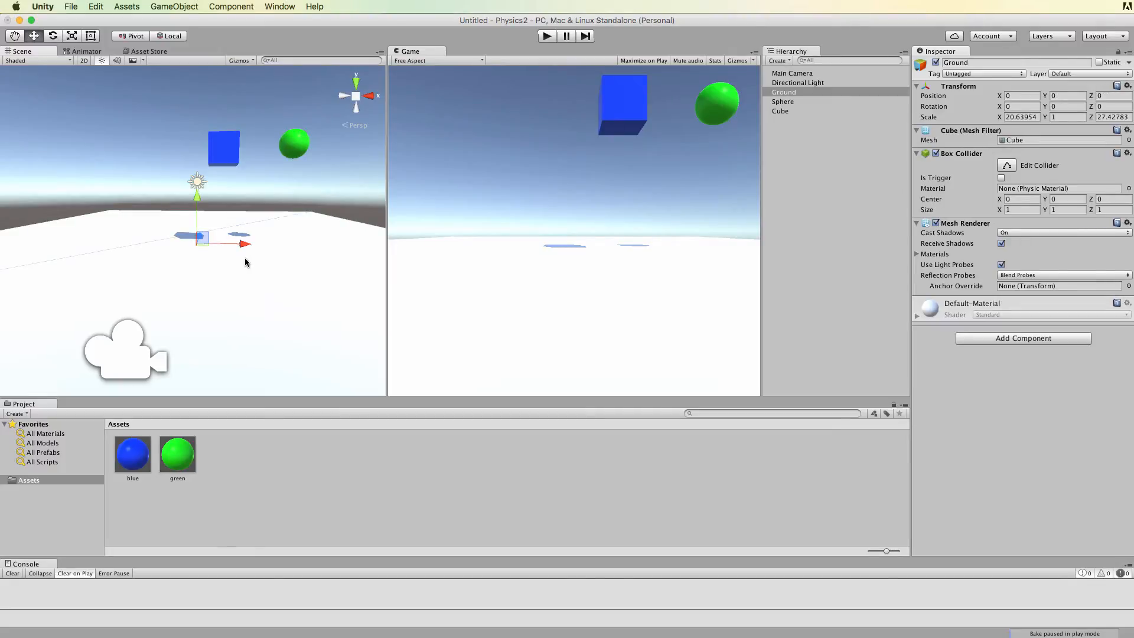
{"action": "key", "text": "r"}
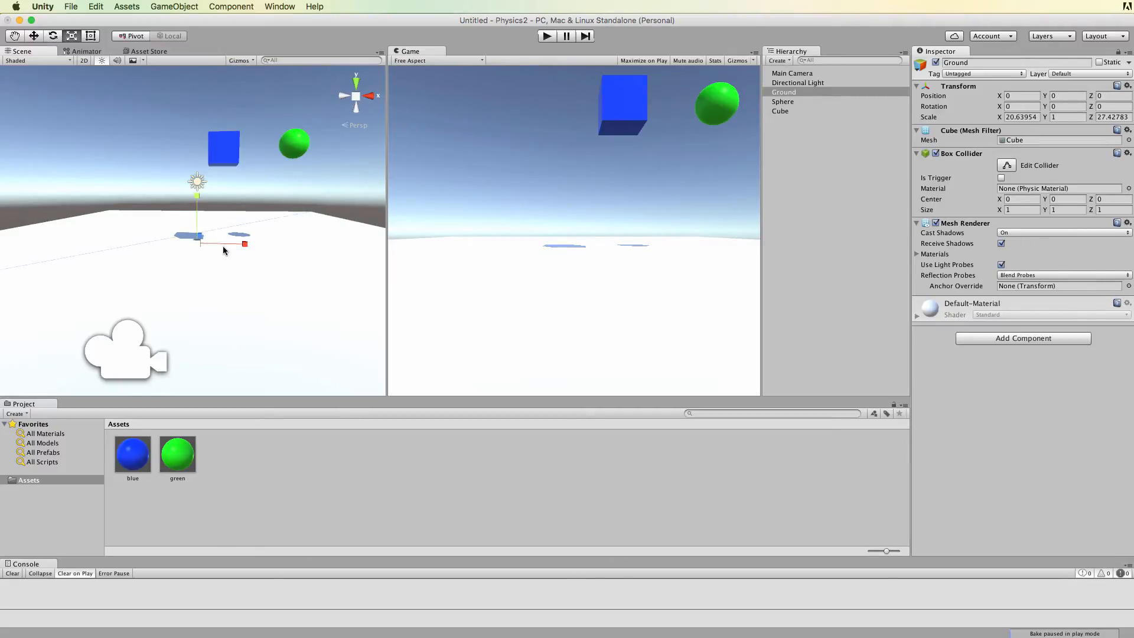
{"action": "key", "text": "e"}
{"action": "left_click_drag", "start_coordinate": [242, 232], "coordinate": [215, 171]}
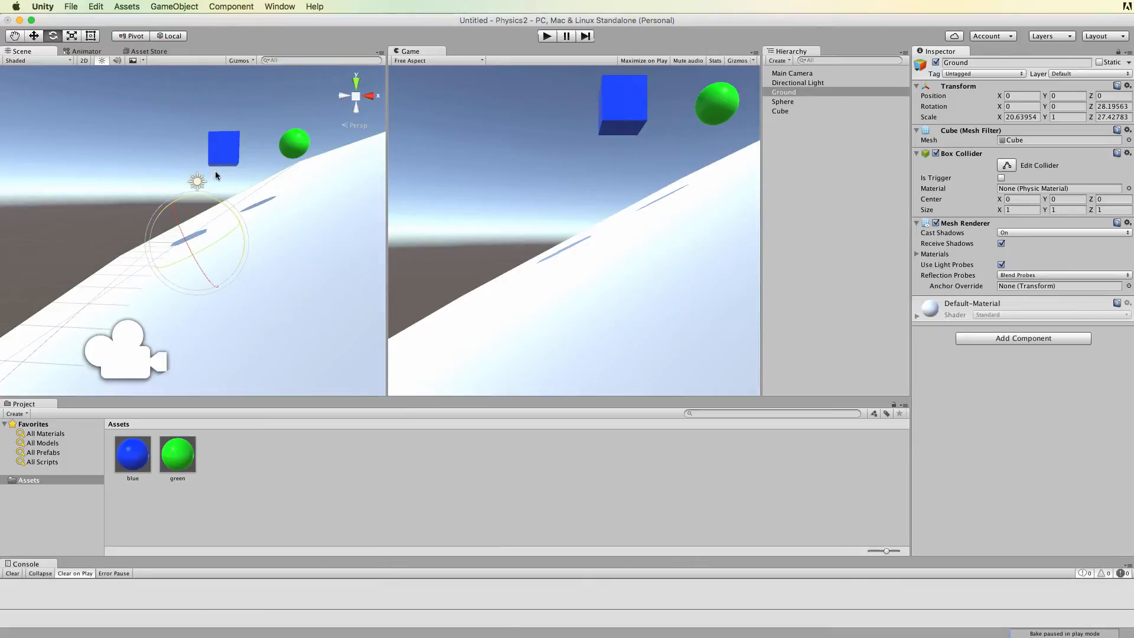
{"action": "left_click", "coordinate": [545, 37]}
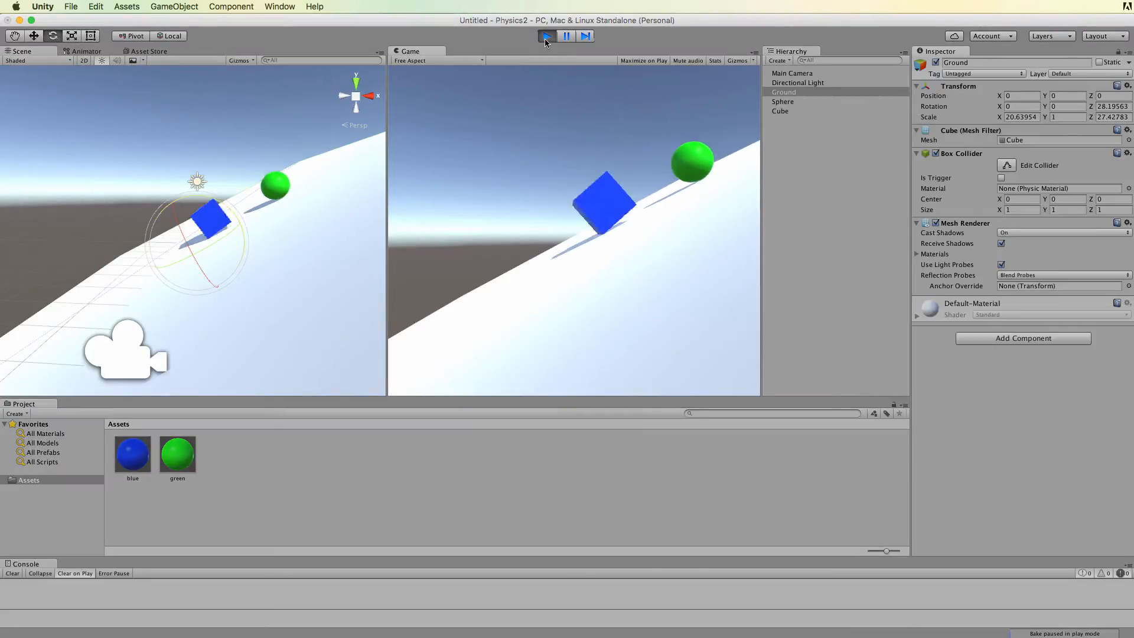
{"action": "left_click", "coordinate": [544, 38]}
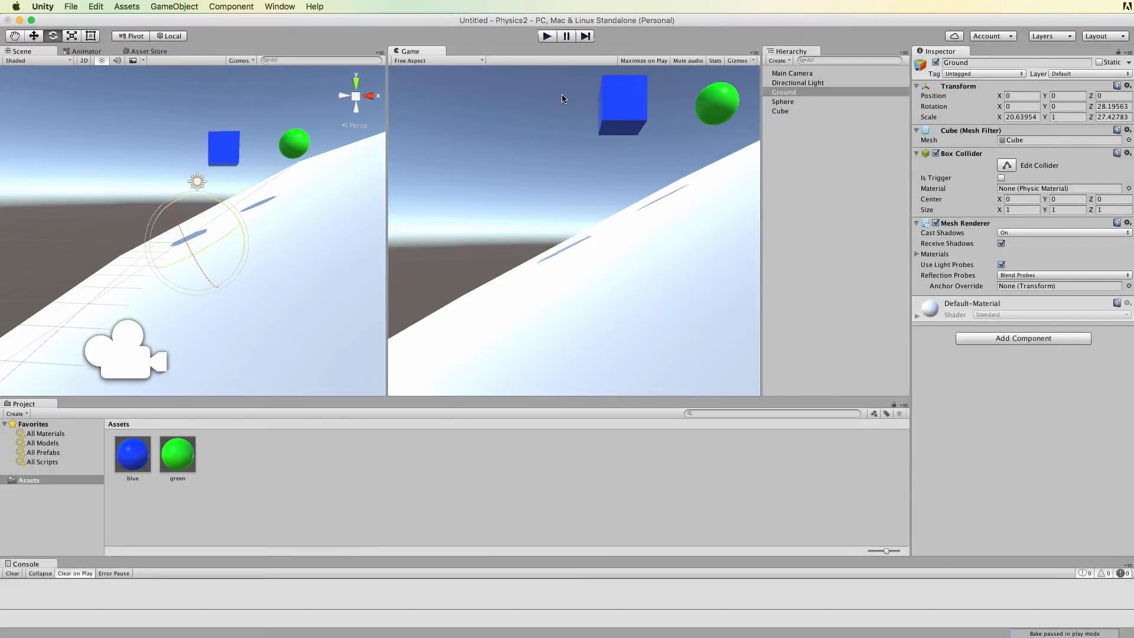
- Remove the Rigidbody component from the Cube
{"action": "left_click", "coordinate": [232, 152]}
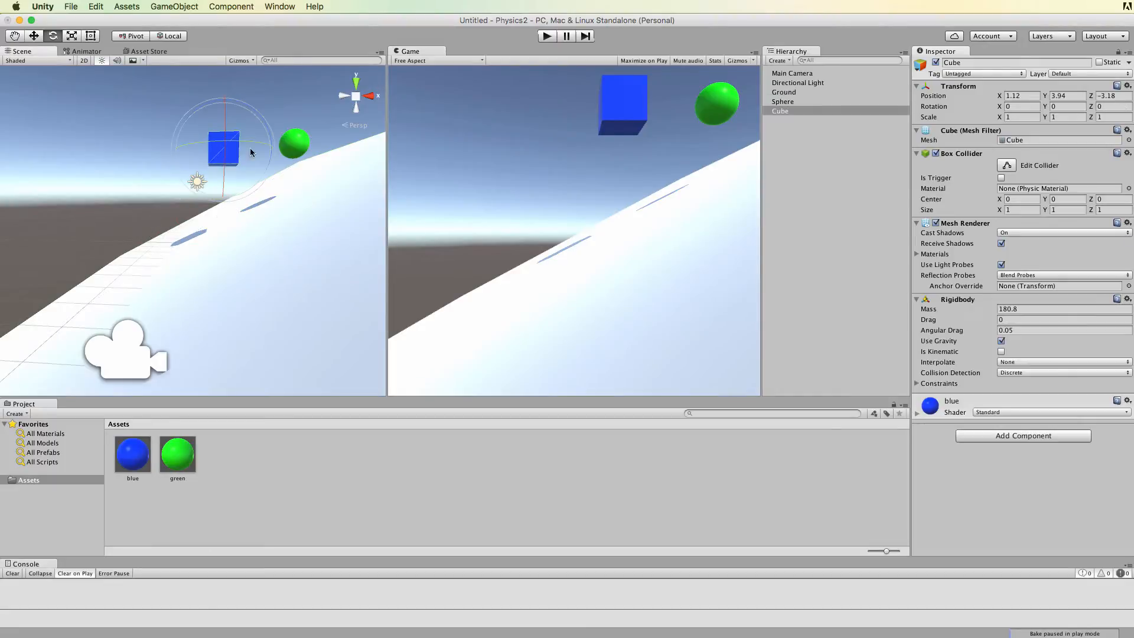
{"action": "left_click", "coordinate": [631, 128]}
{"action": "left_click", "coordinate": [1127, 299]}
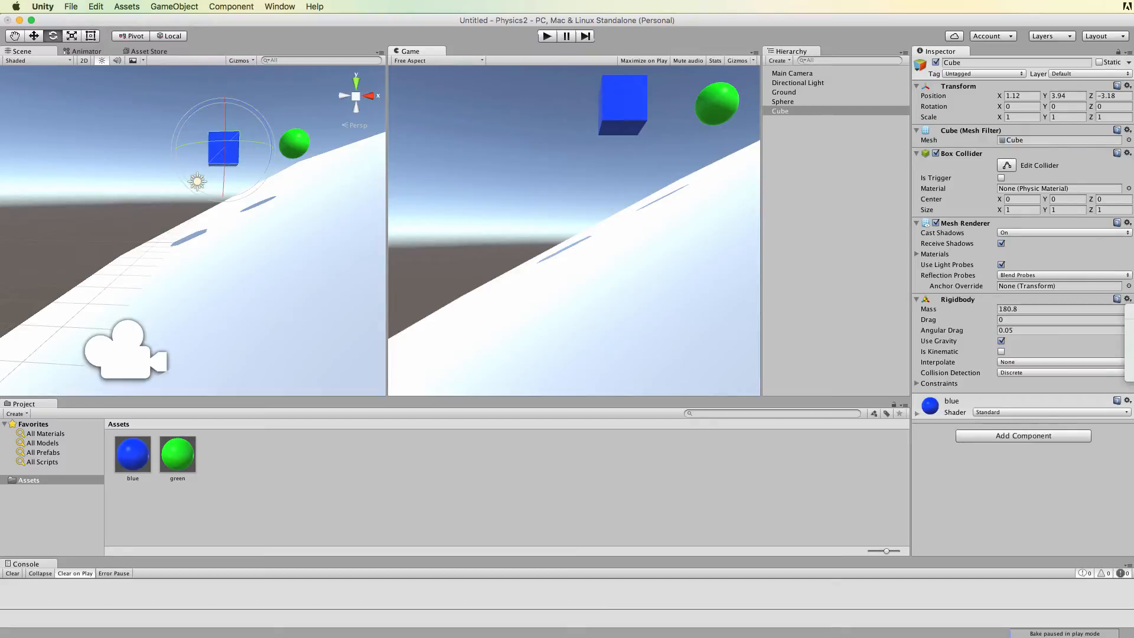
{"action": "left_click", "coordinate": [1128, 328]}
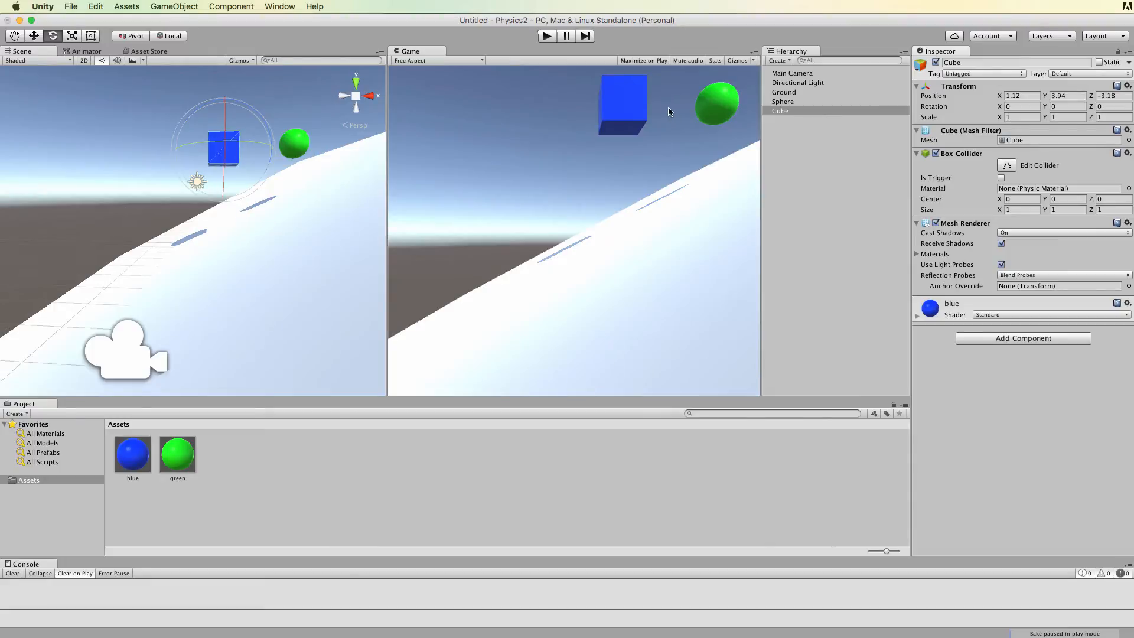
- Move the Cube down the slope to about X -2.33, Y 1.16
{"action": "key", "text": "w"}
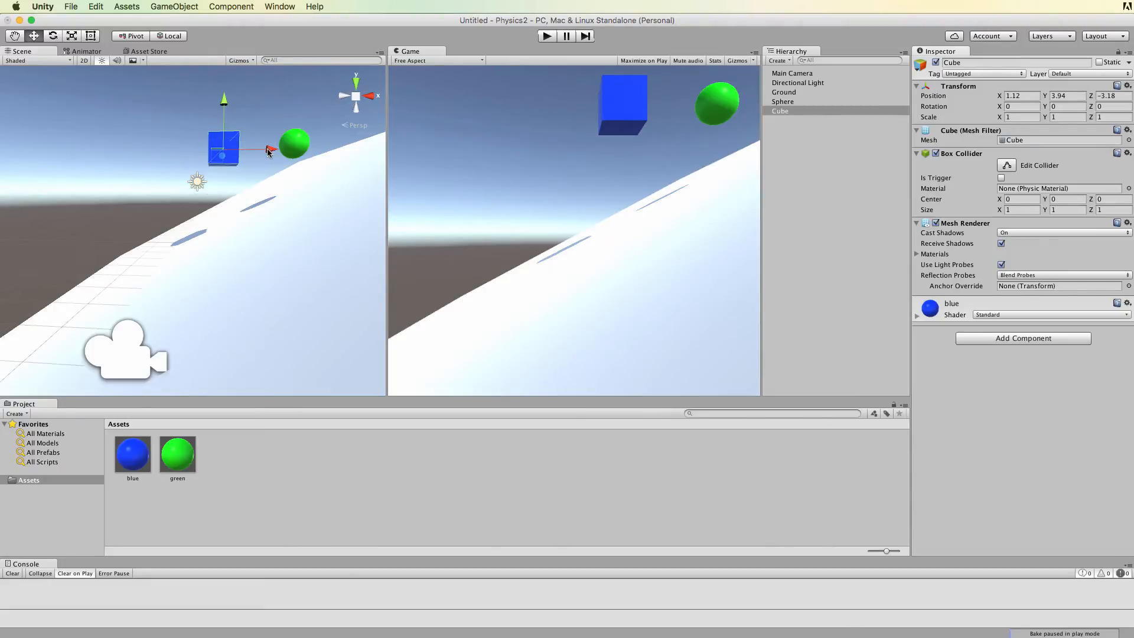
{"action": "left_click_drag", "start_coordinate": [269, 151], "coordinate": [172, 217]}
{"action": "left_click_drag", "start_coordinate": [128, 172], "coordinate": [131, 193]}
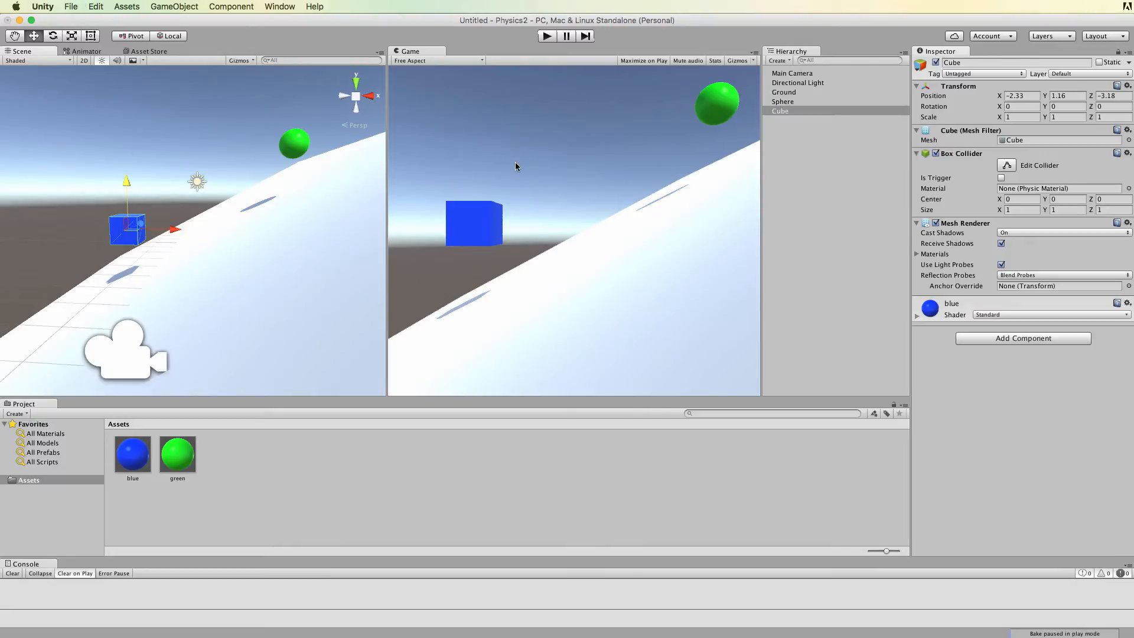
- Duplicate the sloped Ground object
{"action": "left_click", "coordinate": [784, 93]}
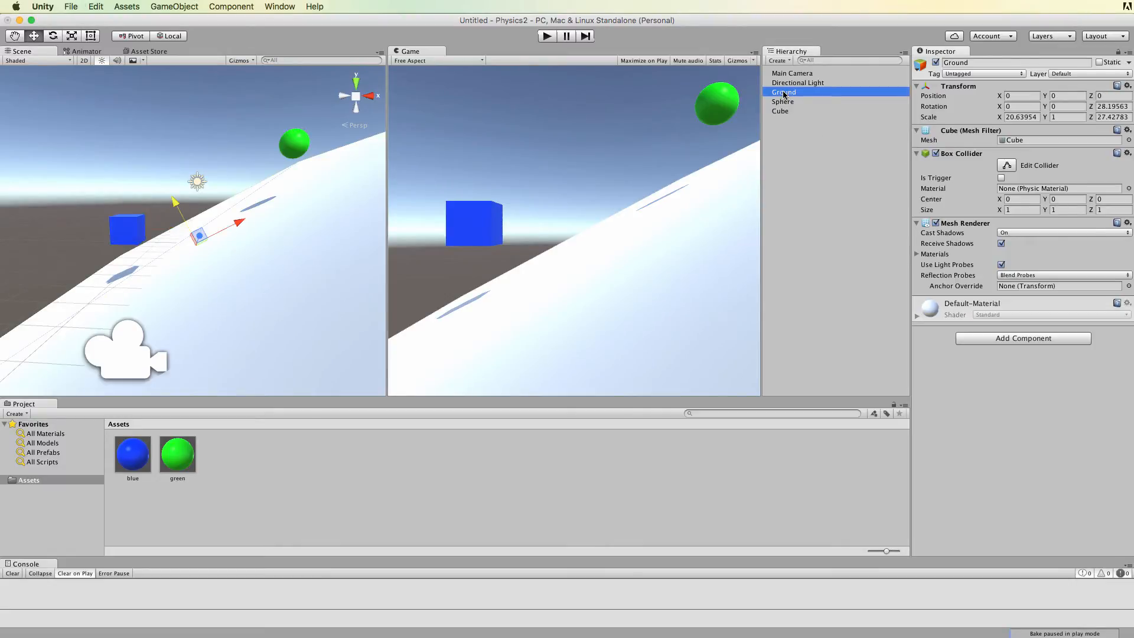
{"action": "key", "text": "super+d"}
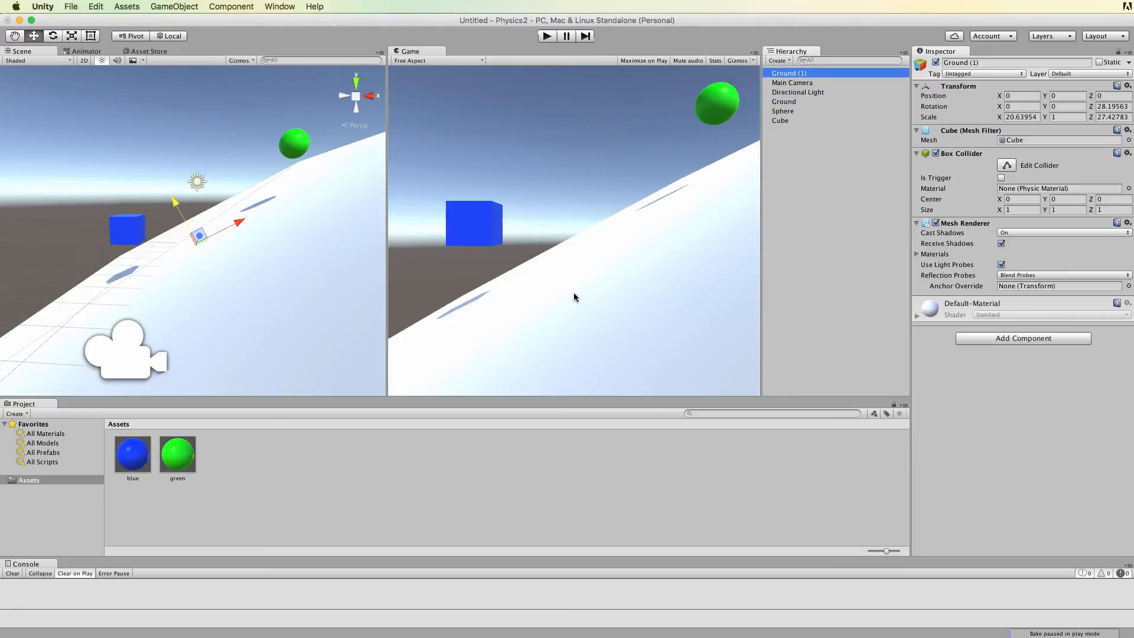
- Level the duplicated Ground (1) by setting its Z rotation to 0
{"action": "key", "text": "e"}
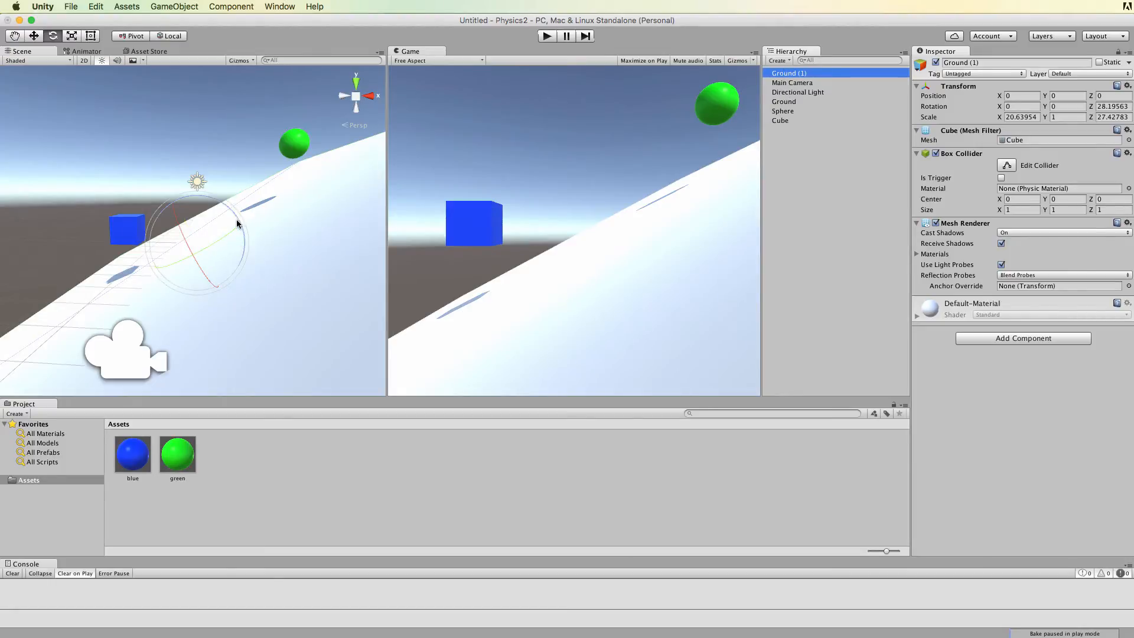
{"action": "left_click_drag", "start_coordinate": [238, 223], "coordinate": [259, 273]}
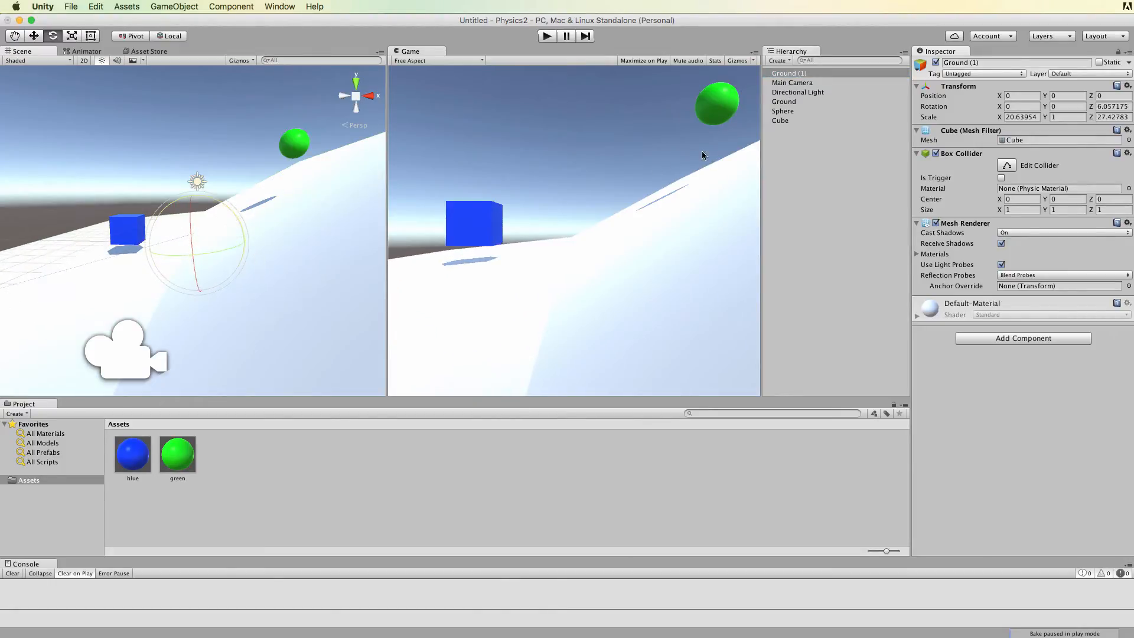
{"action": "left_click", "coordinate": [1101, 106]}
{"action": "type", "text": "0"}
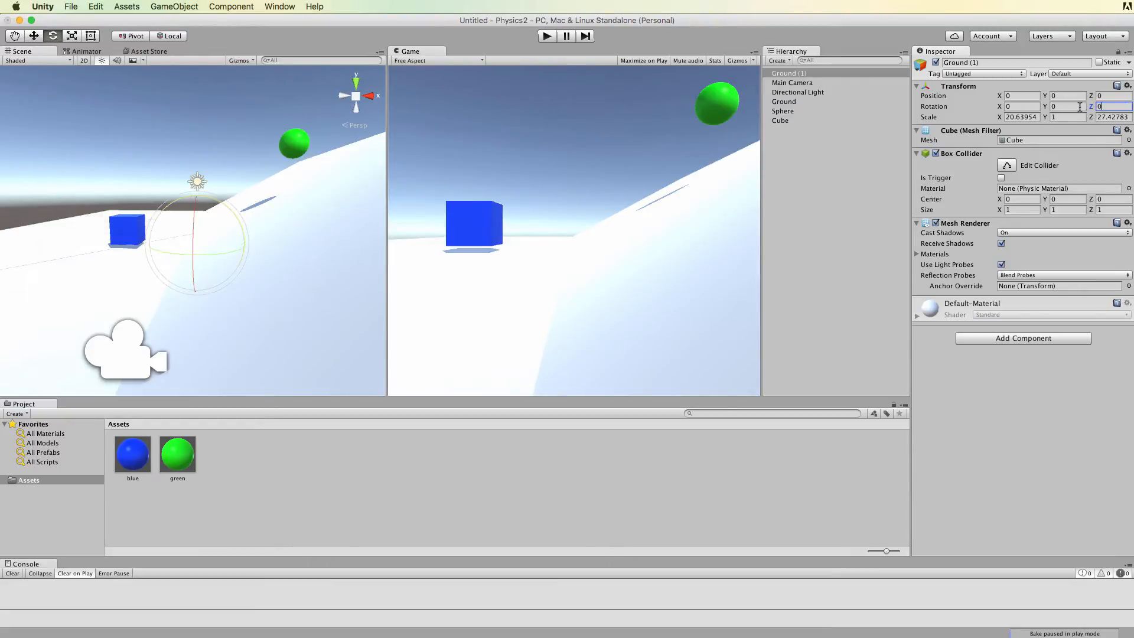
{"action": "left_click", "coordinate": [404, 257]}
- Stretch the Cube to a Y scale of about 3.48 and raise it to Y 2.27 so it stands on the level ground
{"action": "left_click", "coordinate": [131, 240]}
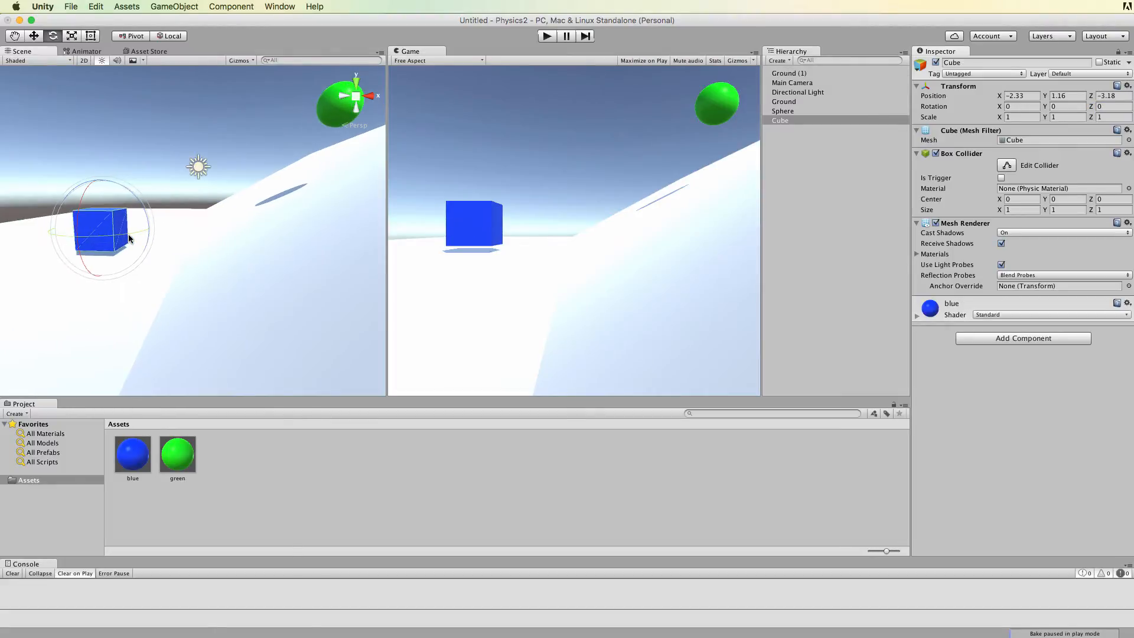
{"action": "key", "text": "r"}
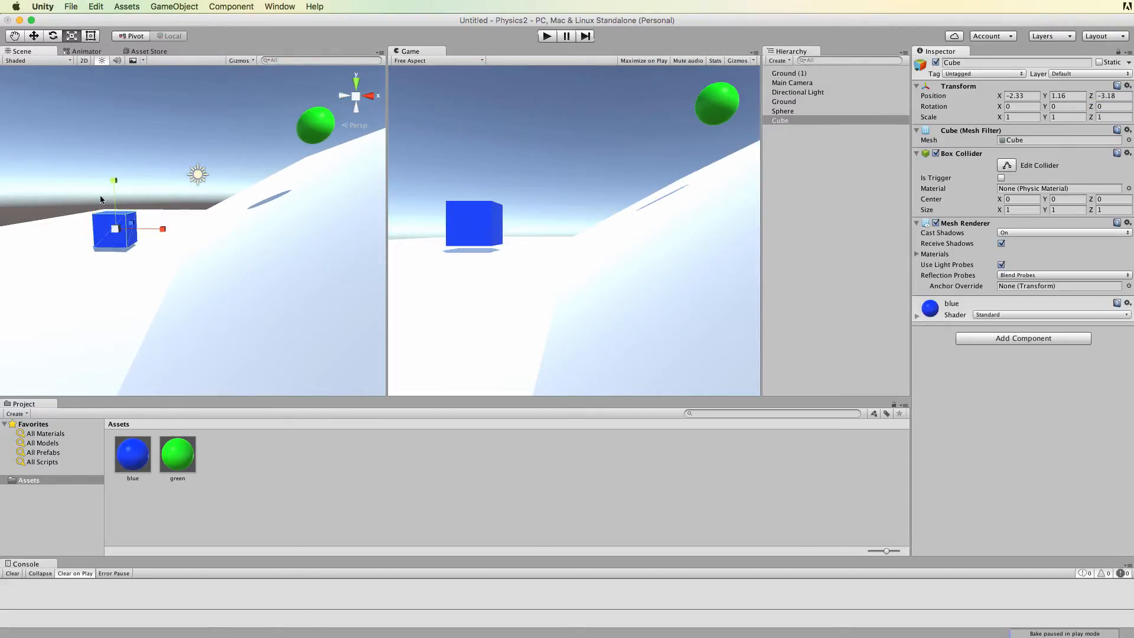
{"action": "left_click_drag", "start_coordinate": [115, 181], "coordinate": [112, 62]}
{"action": "key", "text": "w"}
{"action": "left_click_drag", "start_coordinate": [120, 138], "coordinate": [119, 138]}
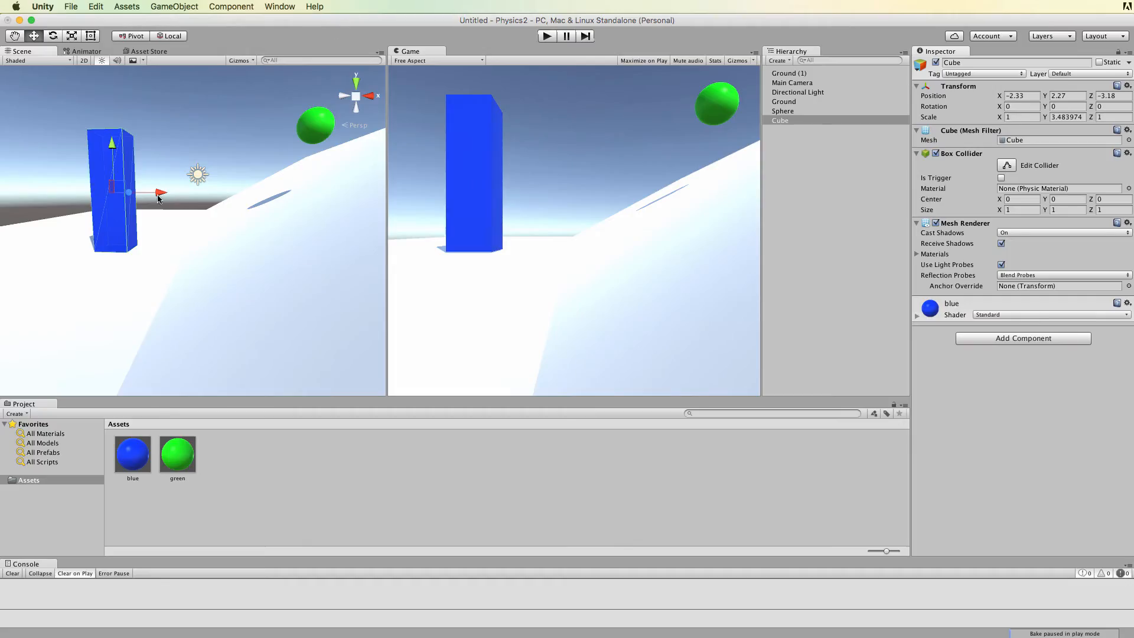
- Save the Cube as a prefab in the Assets folder
{"action": "left_click", "coordinate": [785, 122]}
{"action": "left_click_drag", "start_coordinate": [786, 122], "coordinate": [318, 476]}
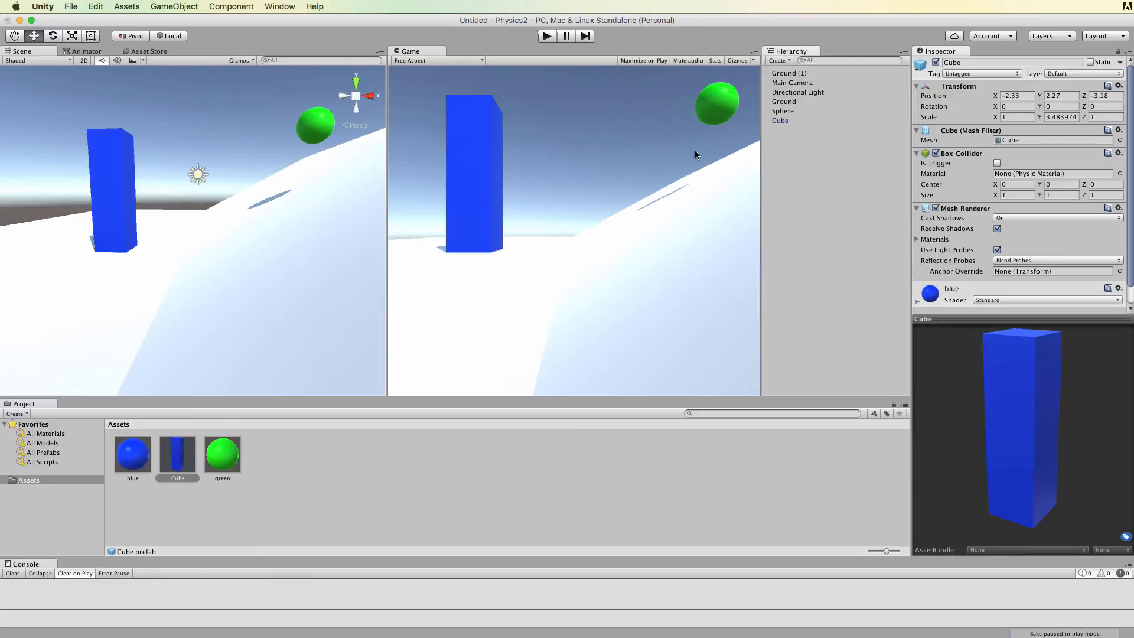
- Duplicate the Cube twice and spread the copies into a cluster, placing Cube (2) at about X -1, Z -4.2
{"action": "left_click", "coordinate": [786, 121]}
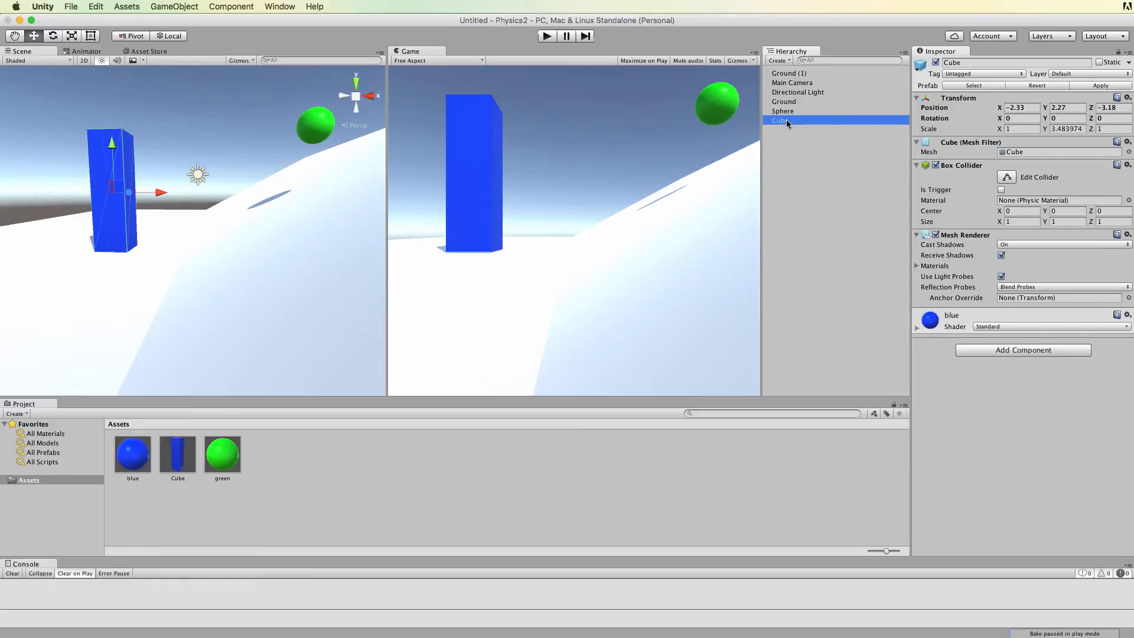
{"action": "key", "text": "super+d"}
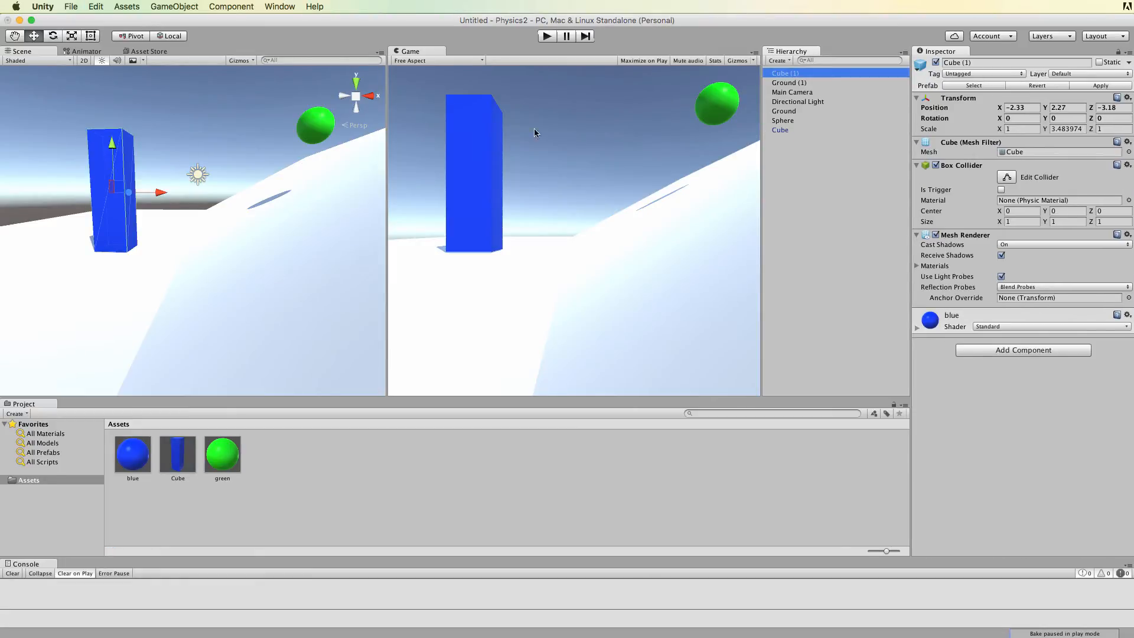
{"action": "left_click_drag", "start_coordinate": [130, 194], "coordinate": [164, 189]}
{"action": "key", "text": "super+d"}
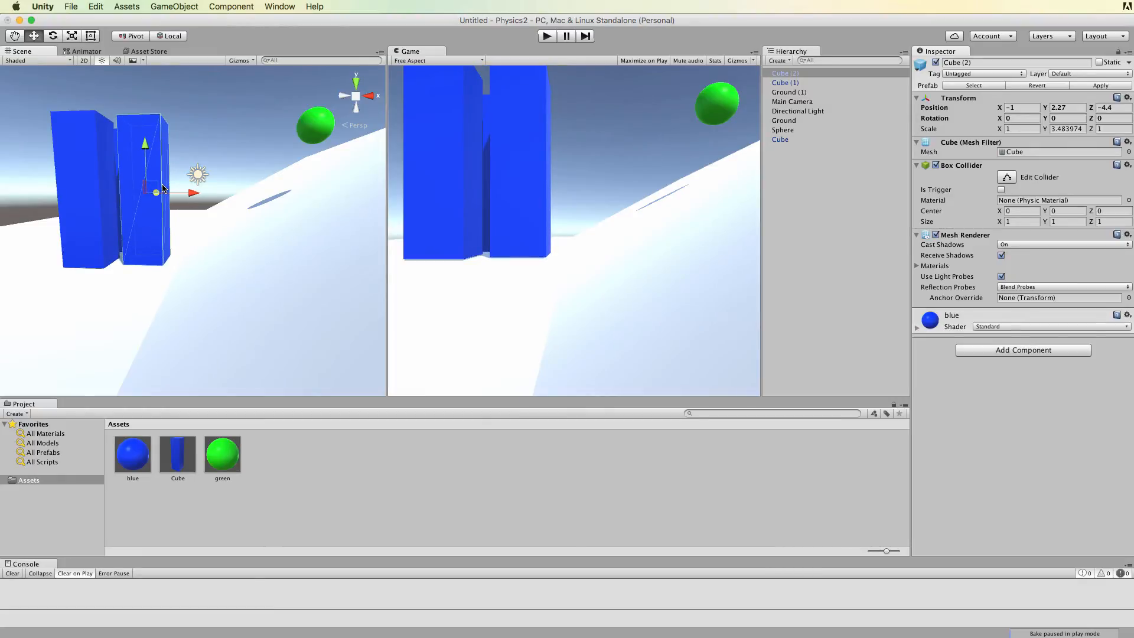
{"action": "left_click_drag", "start_coordinate": [223, 157], "coordinate": [241, 127], "text": "alt"}
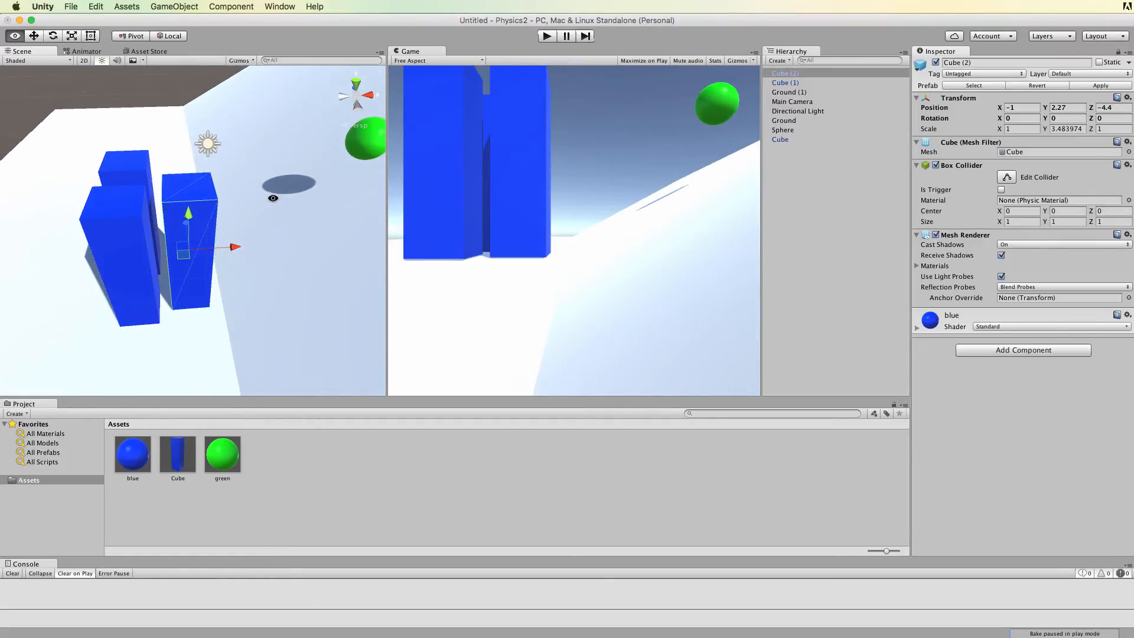
{"action": "left_click_drag", "start_coordinate": [273, 198], "coordinate": [248, 172], "text": "alt"}
{"action": "left_click_drag", "start_coordinate": [149, 226], "coordinate": [150, 216]}
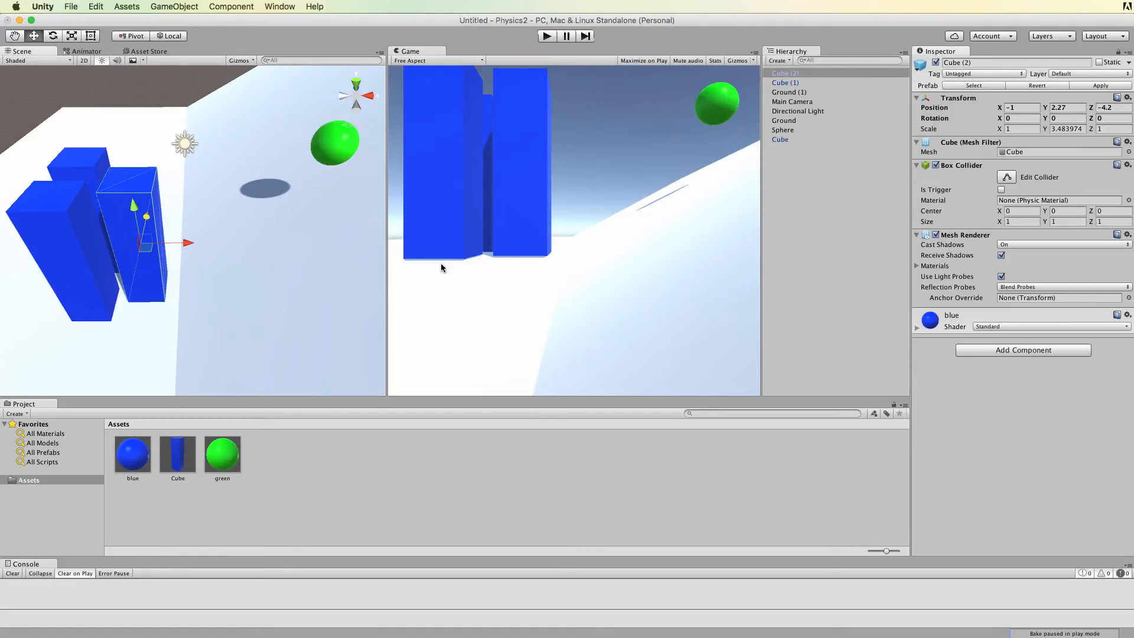
- Align the Main Camera with the current scene view and test the scene in play mode
{"action": "left_click", "coordinate": [791, 101]}
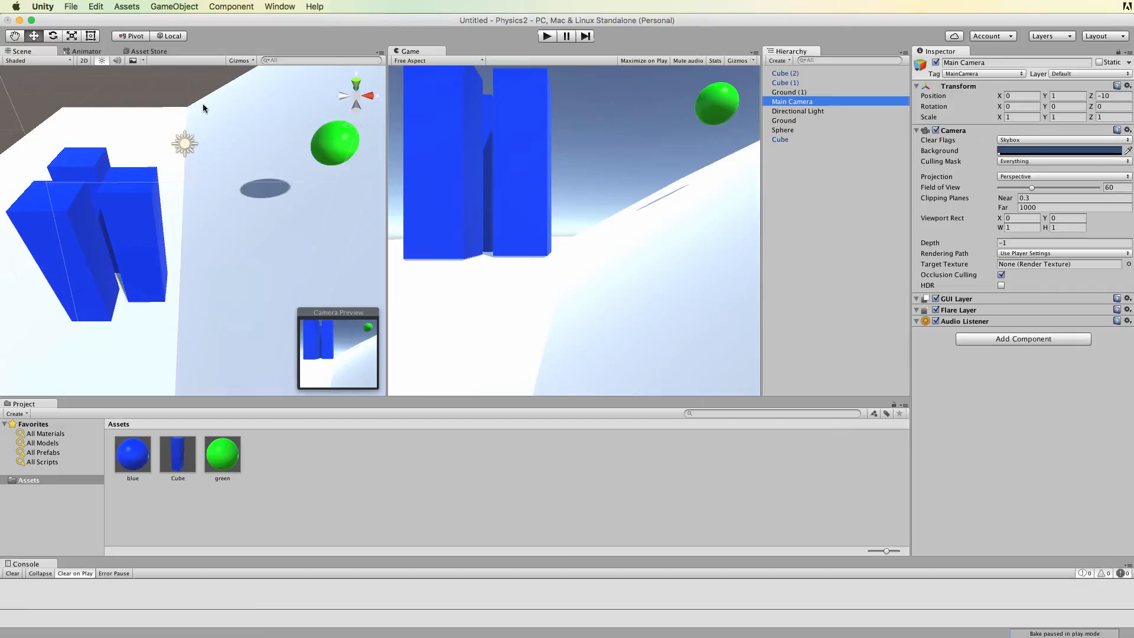
{"action": "left_click", "coordinate": [177, 7]}
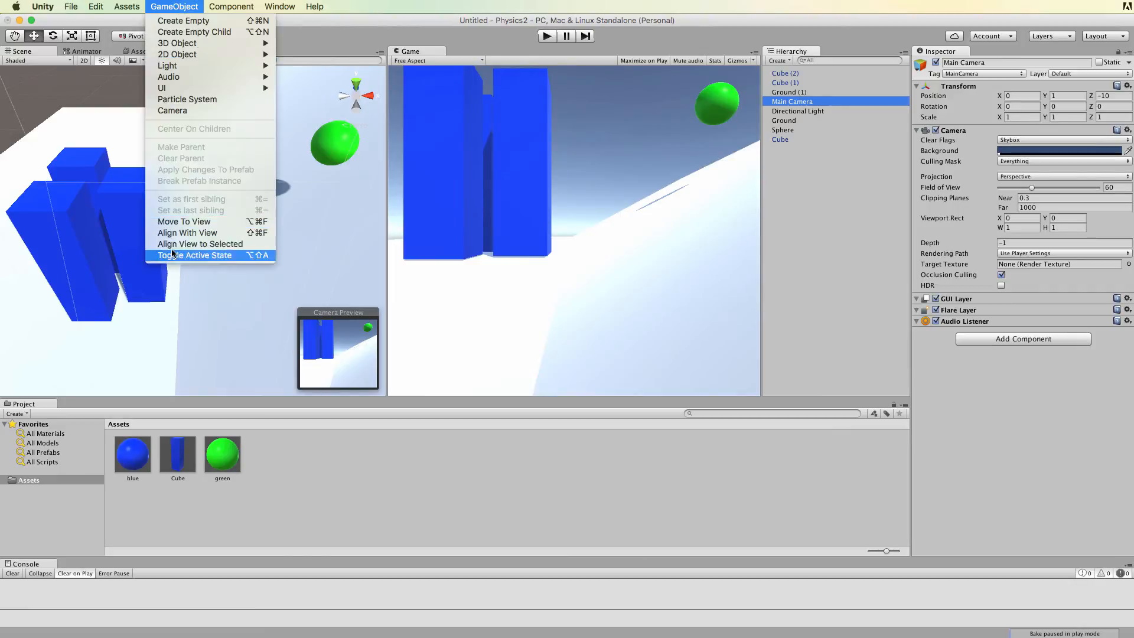
{"action": "left_click", "coordinate": [186, 234]}
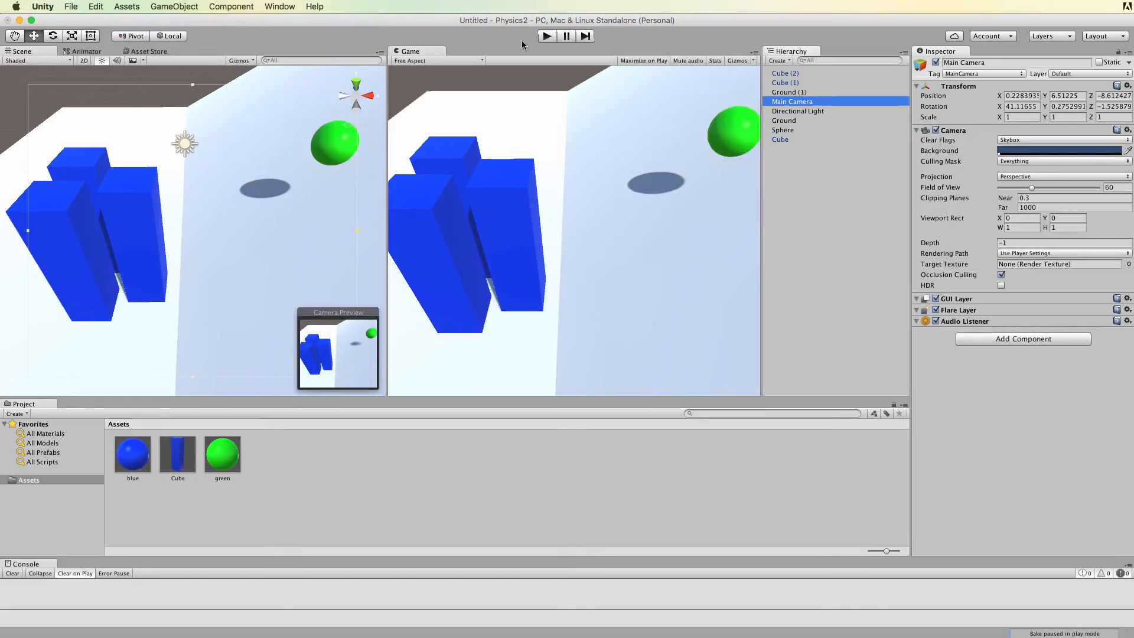
{"action": "left_click", "coordinate": [547, 36]}
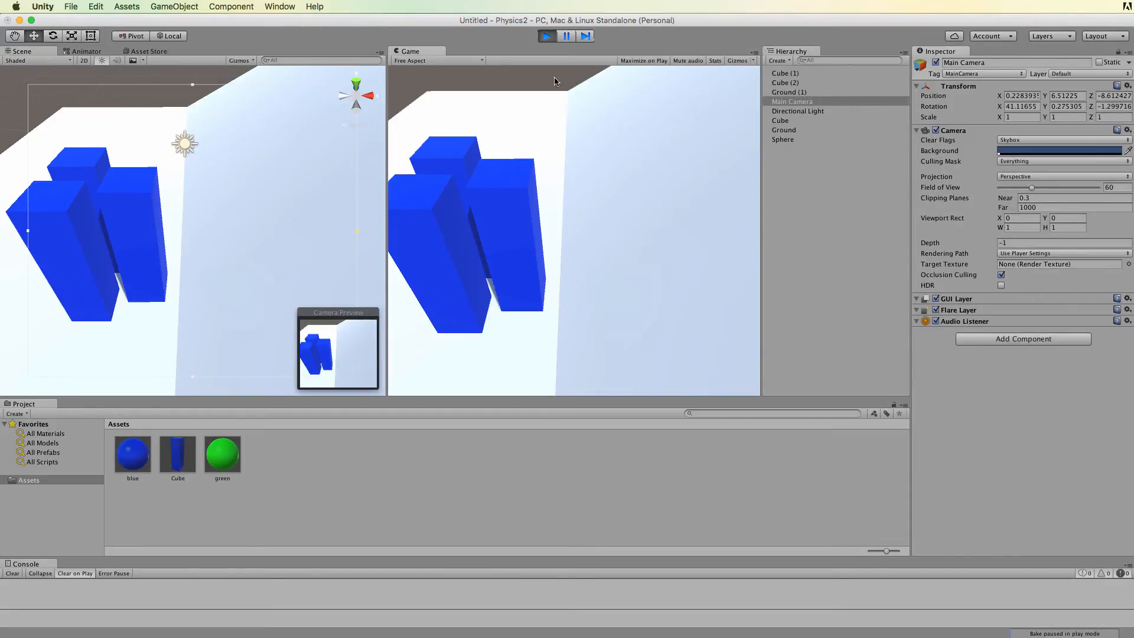
{"action": "left_click", "coordinate": [547, 36]}
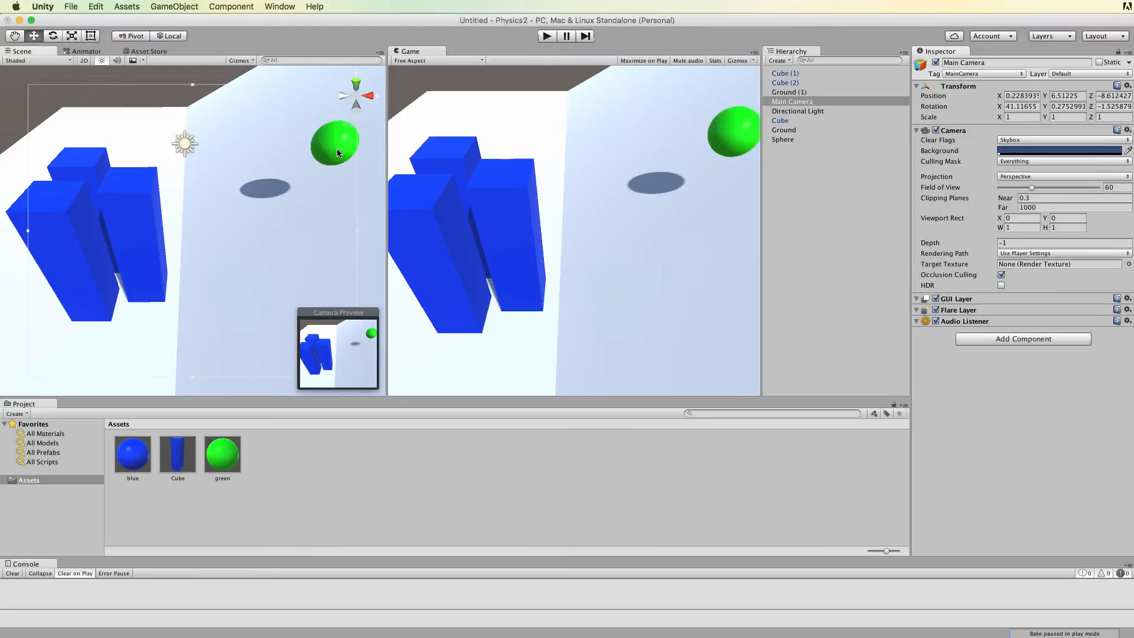
- Move the Sphere to about X 3.56, Y 4.16, Z -3.96 and test its roll towards the cubes in play mode repeatedly
{"action": "left_click", "coordinate": [789, 140]}
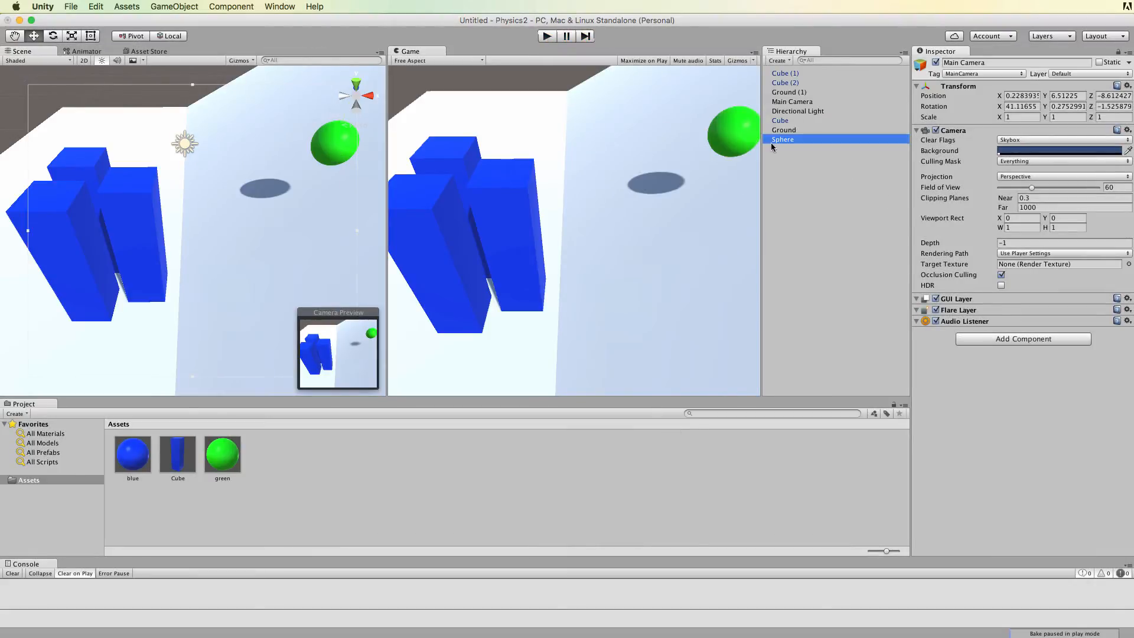
{"action": "left_click_drag", "start_coordinate": [320, 125], "coordinate": [341, 145]}
{"action": "left_click", "coordinate": [549, 37]}
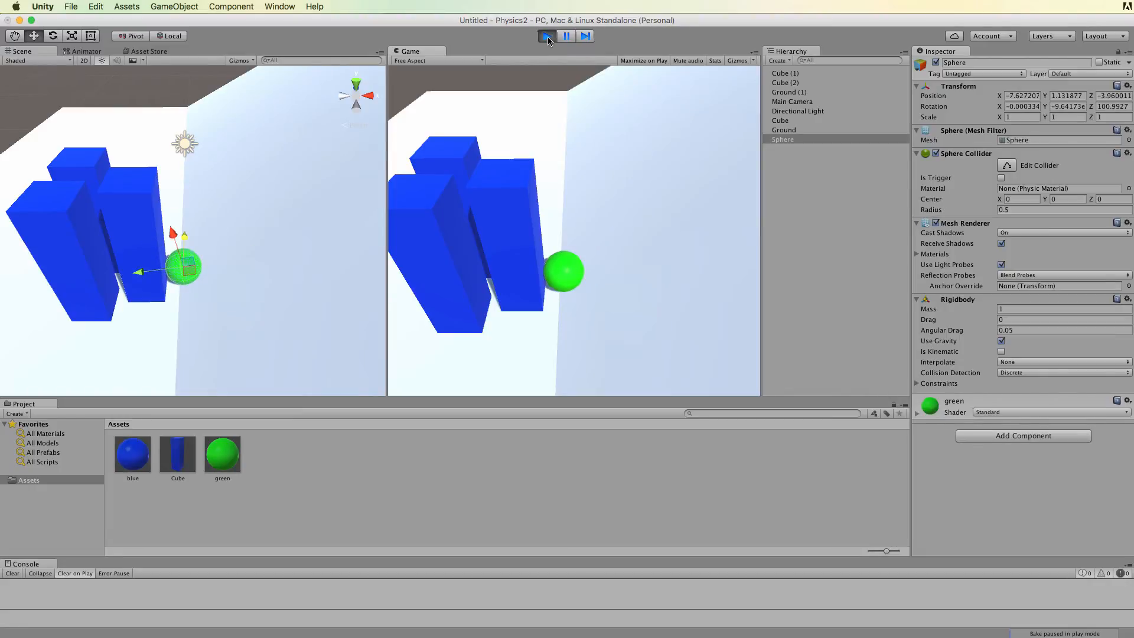
{"action": "left_click", "coordinate": [548, 36]}
{"action": "left_click", "coordinate": [547, 37]}
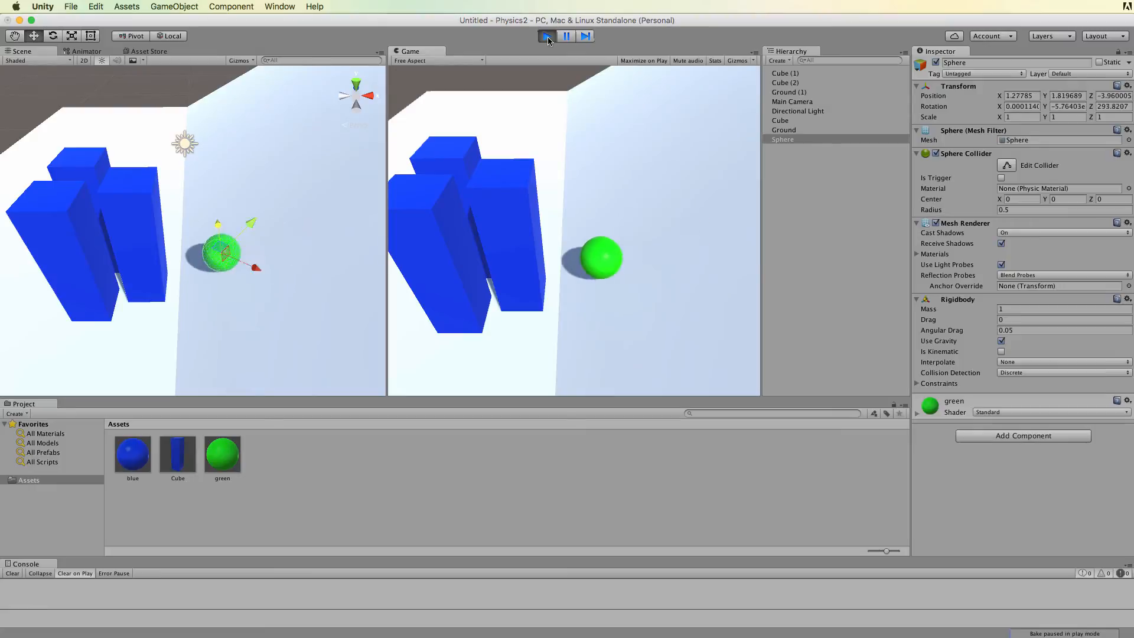
{"action": "left_click", "coordinate": [548, 36]}
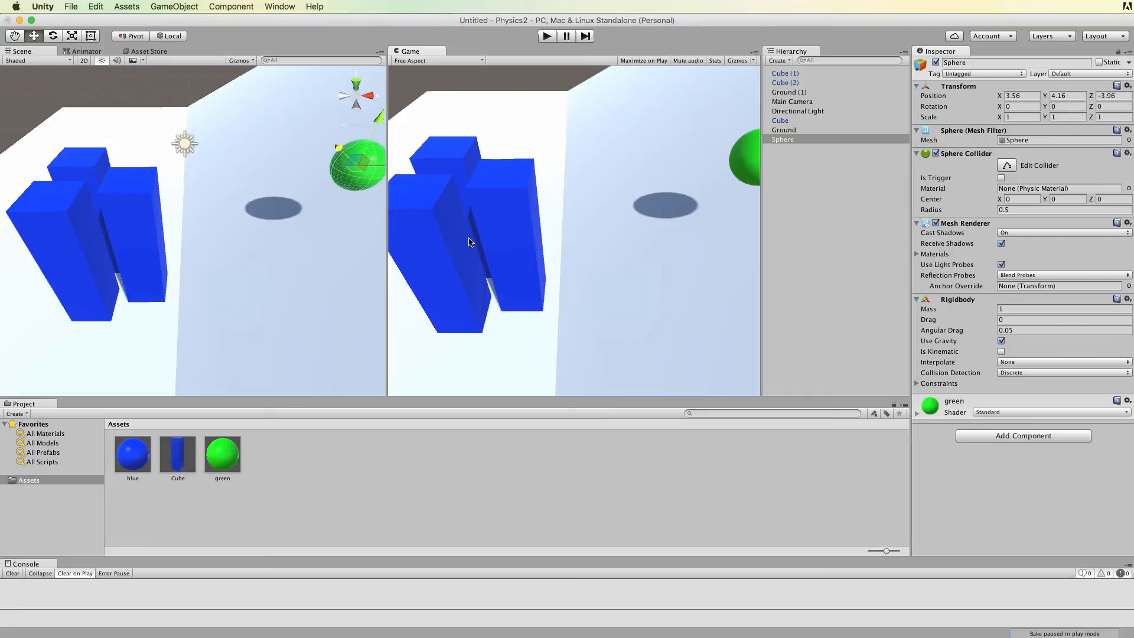
{"action": "left_click", "coordinate": [547, 37]}
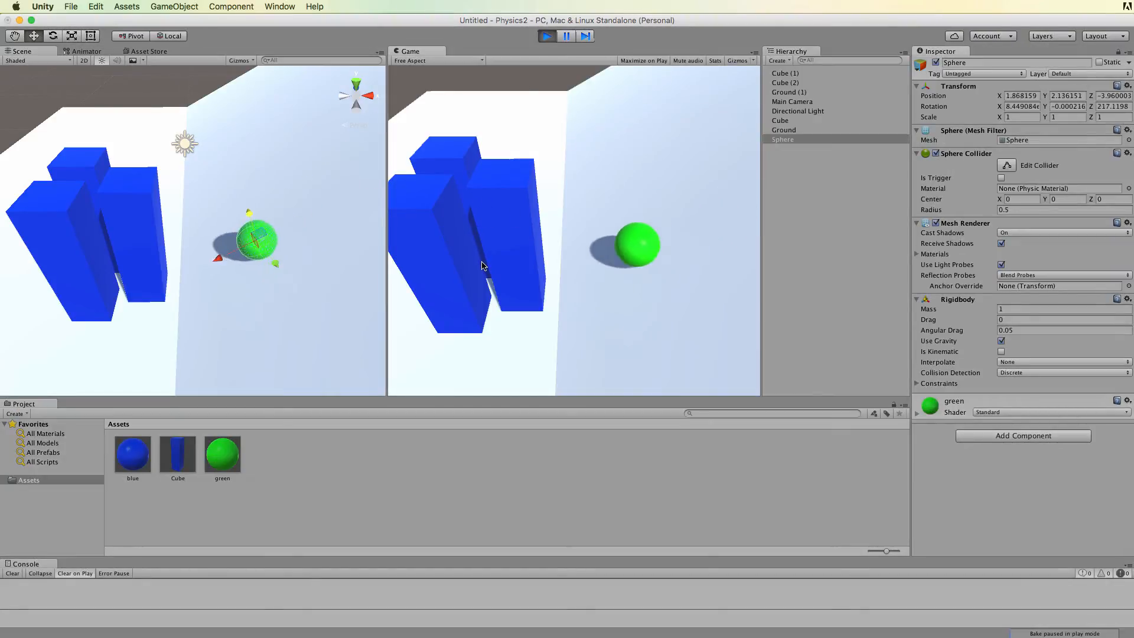
{"action": "left_click", "coordinate": [547, 36]}
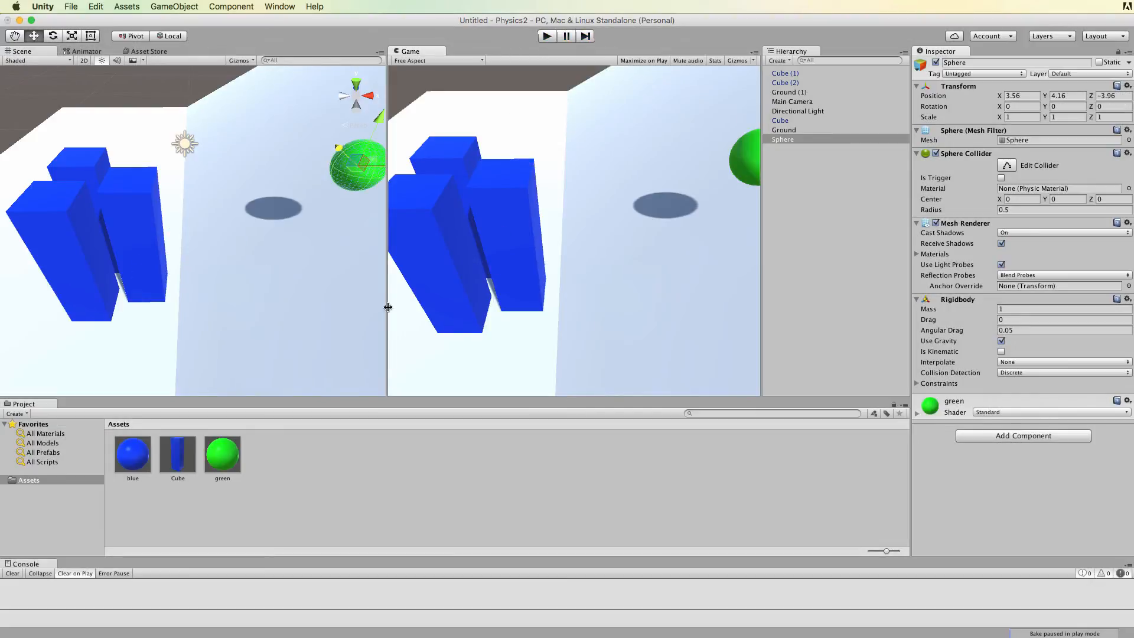
- Add a Rigidbody component to the Cube prefab
{"action": "left_click", "coordinate": [181, 475]}
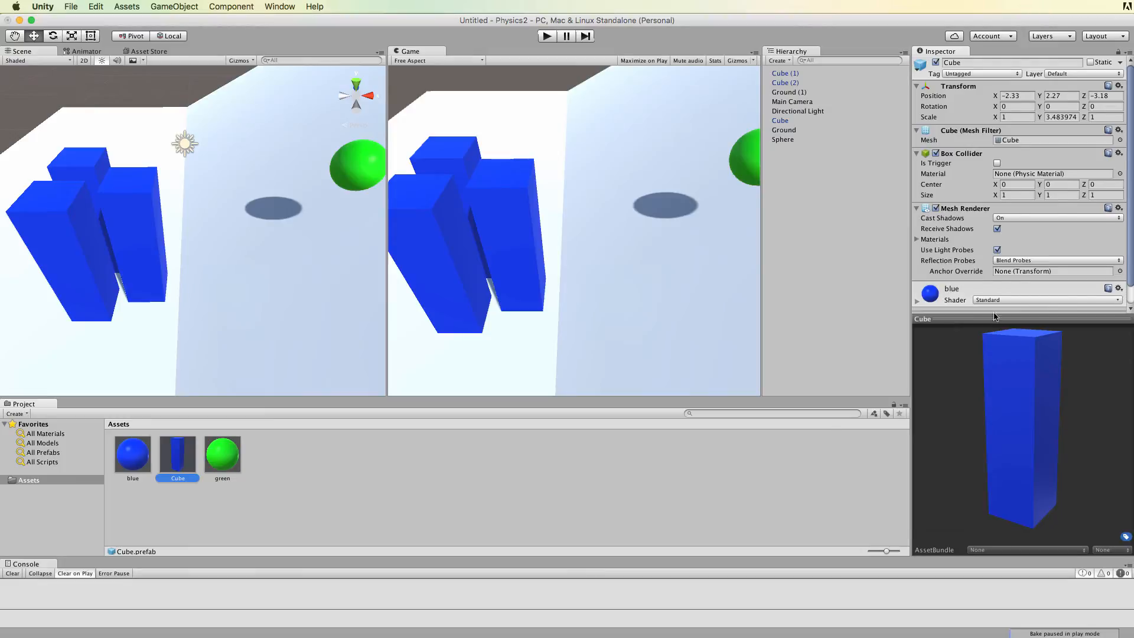
{"action": "right_click", "coordinate": [962, 316]}
{"action": "left_click", "coordinate": [1004, 323]}
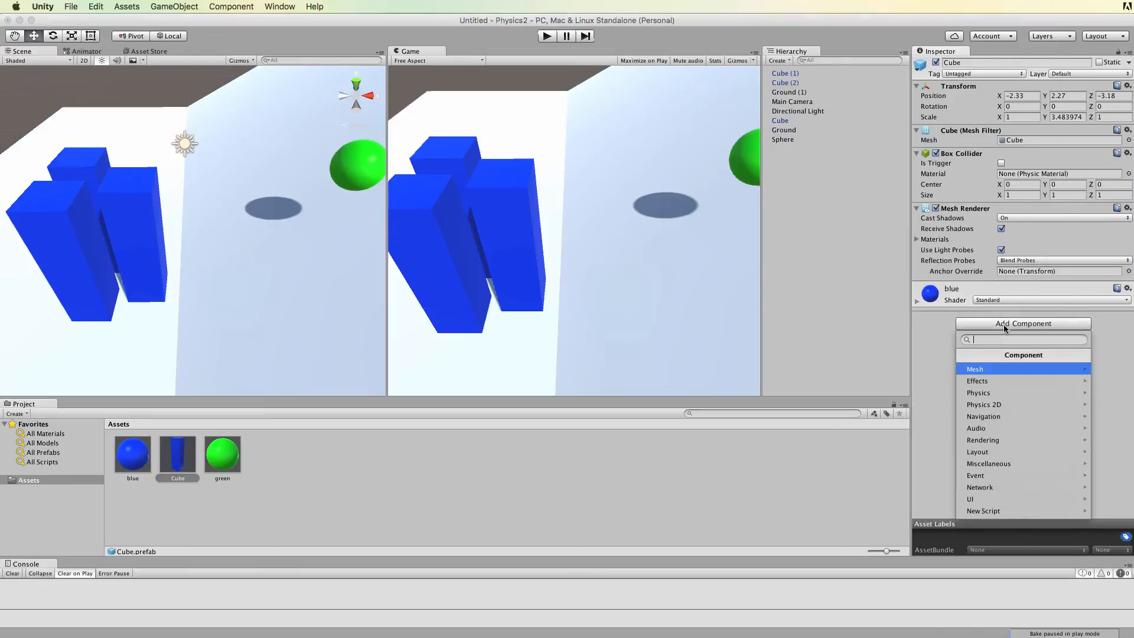
{"action": "left_click", "coordinate": [990, 392]}
{"action": "left_click", "coordinate": [987, 371]}
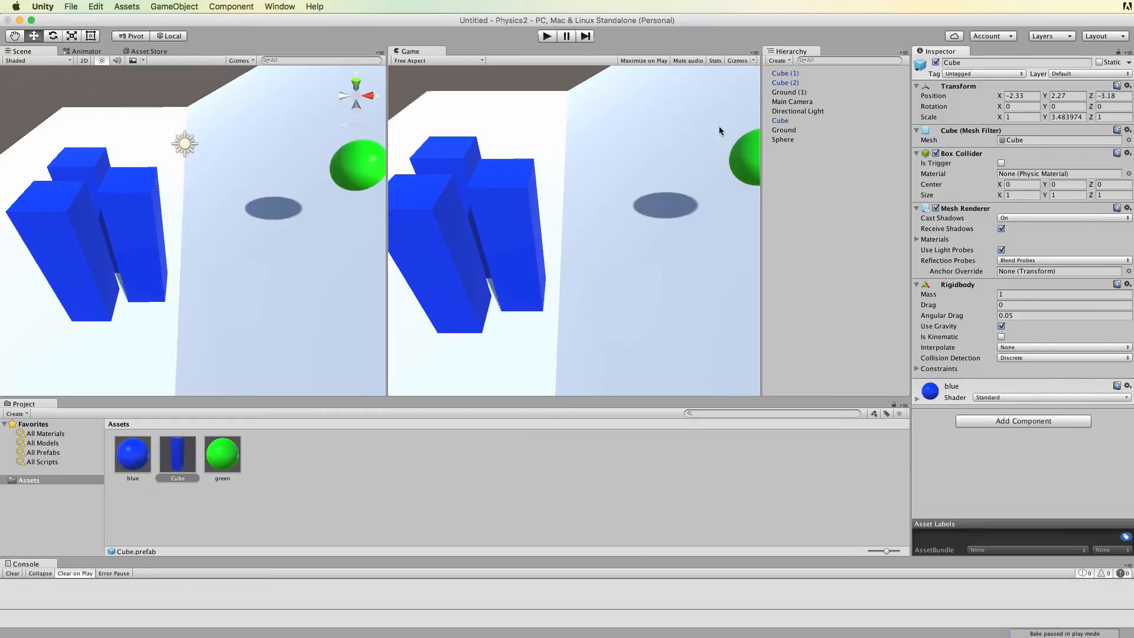
- Run play mode twice to test the Sphere's collision with the Rigidbody cubes
{"action": "left_click", "coordinate": [549, 38]}
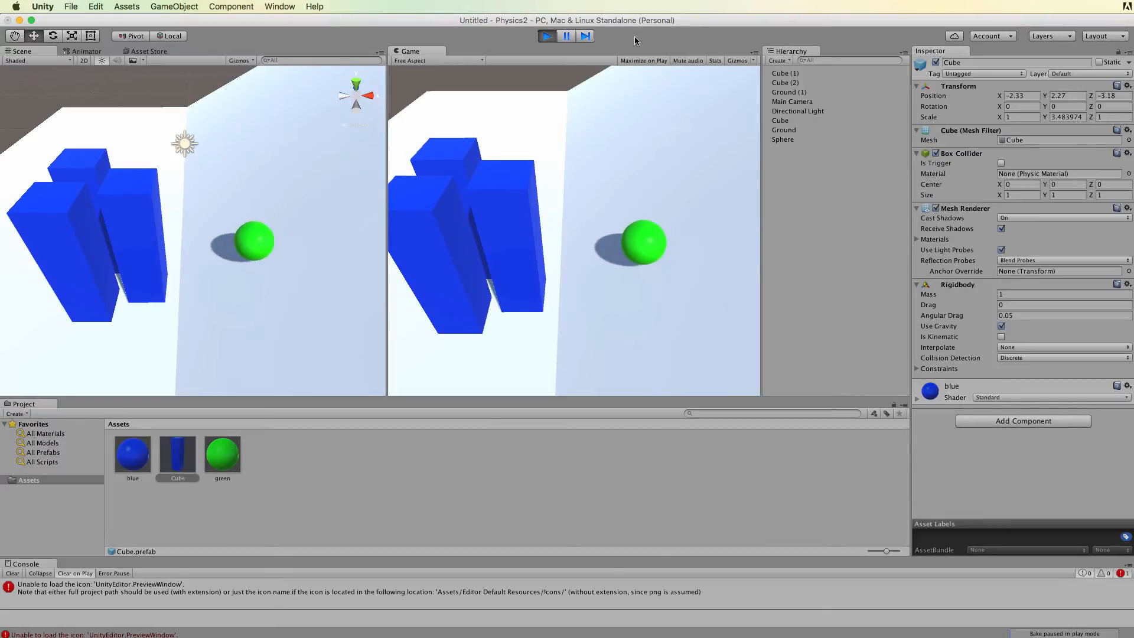
{"action": "left_click", "coordinate": [548, 38]}
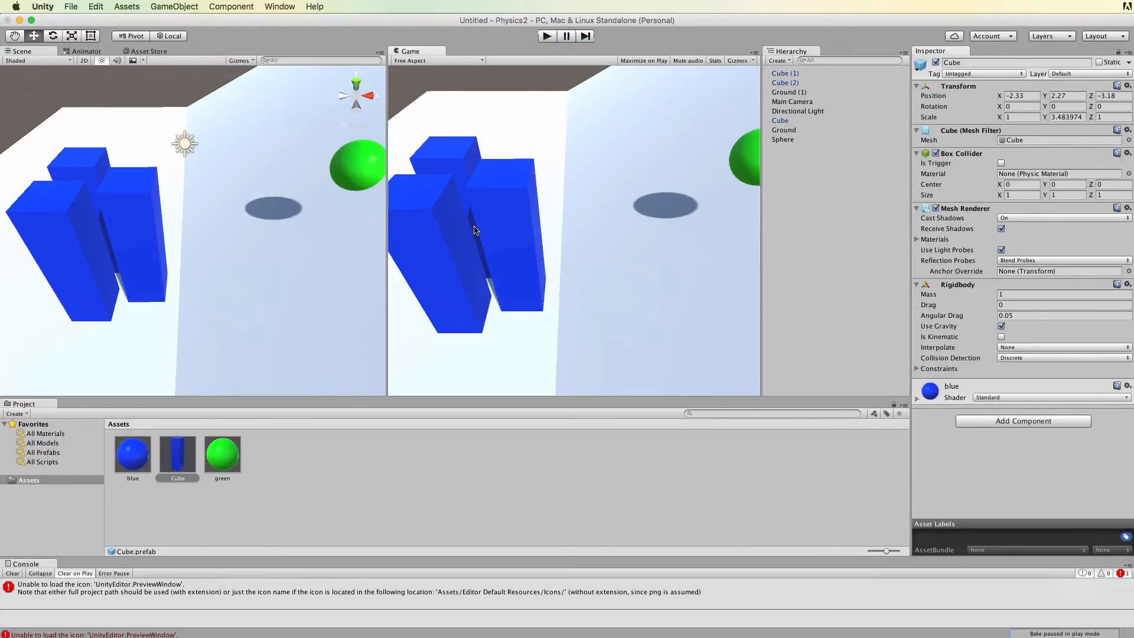
{"action": "left_click", "coordinate": [547, 36]}
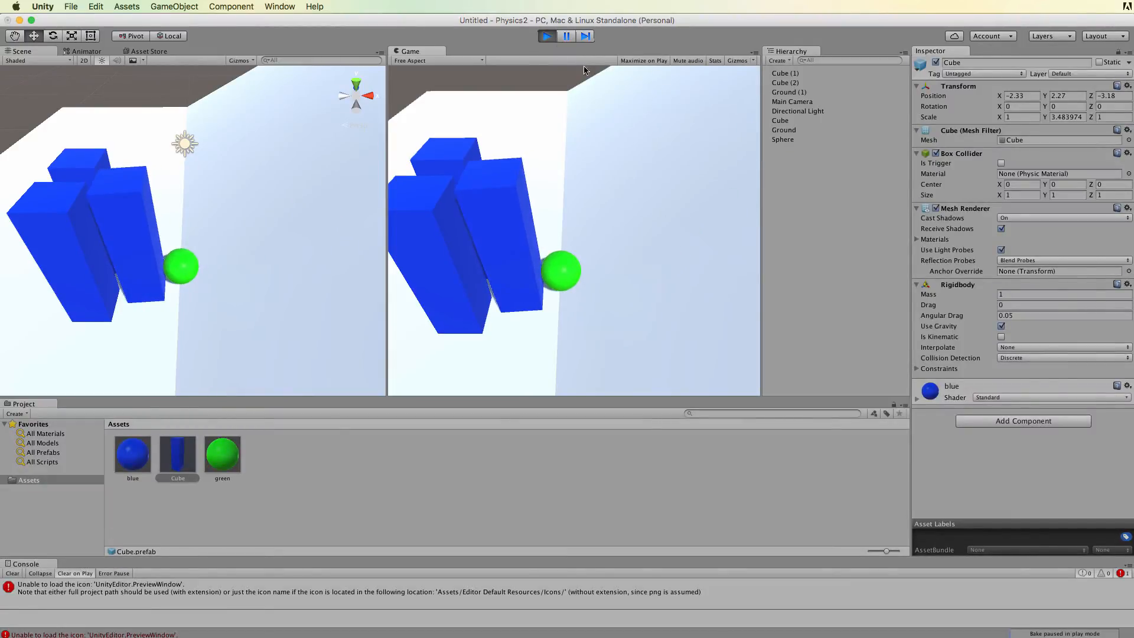
{"action": "left_click", "coordinate": [546, 36]}
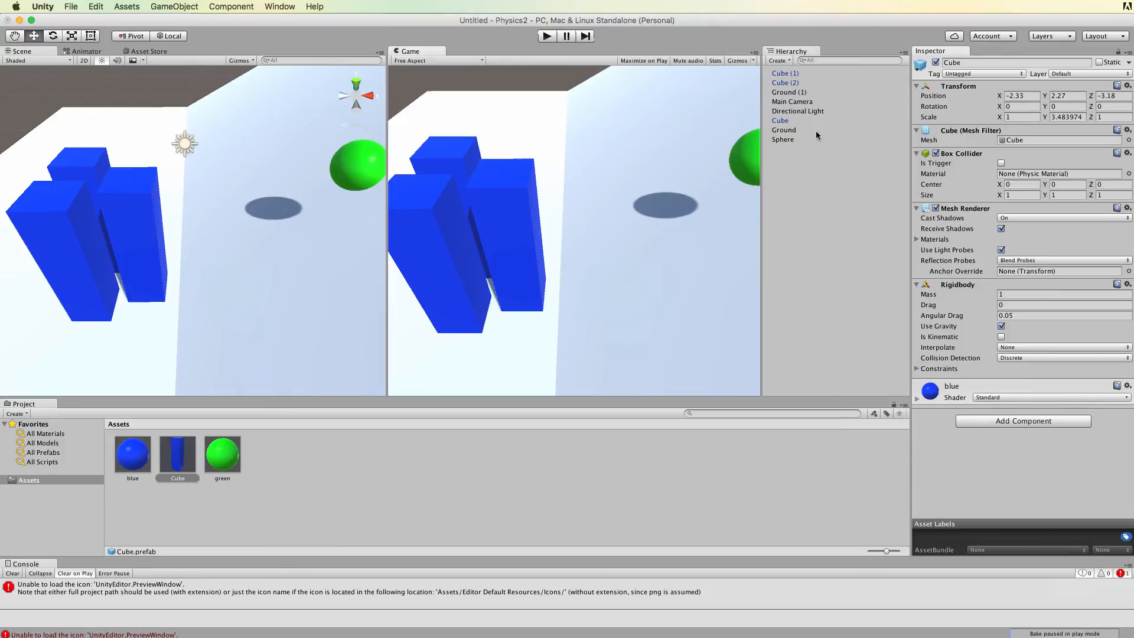
- Increase the Sphere's Rigidbody mass to about 141.1
{"action": "left_click", "coordinate": [789, 140]}
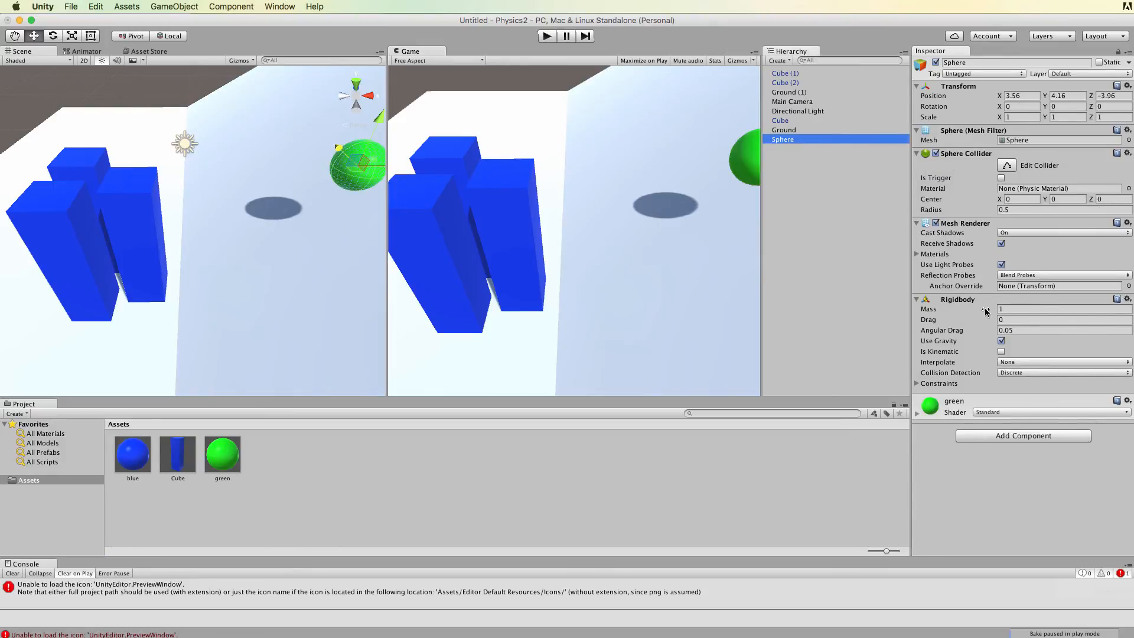
{"action": "left_click_drag", "start_coordinate": [977, 311], "coordinate": [1003, 312]}
{"action": "left_click_drag", "start_coordinate": [964, 315], "coordinate": [1056, 315]}
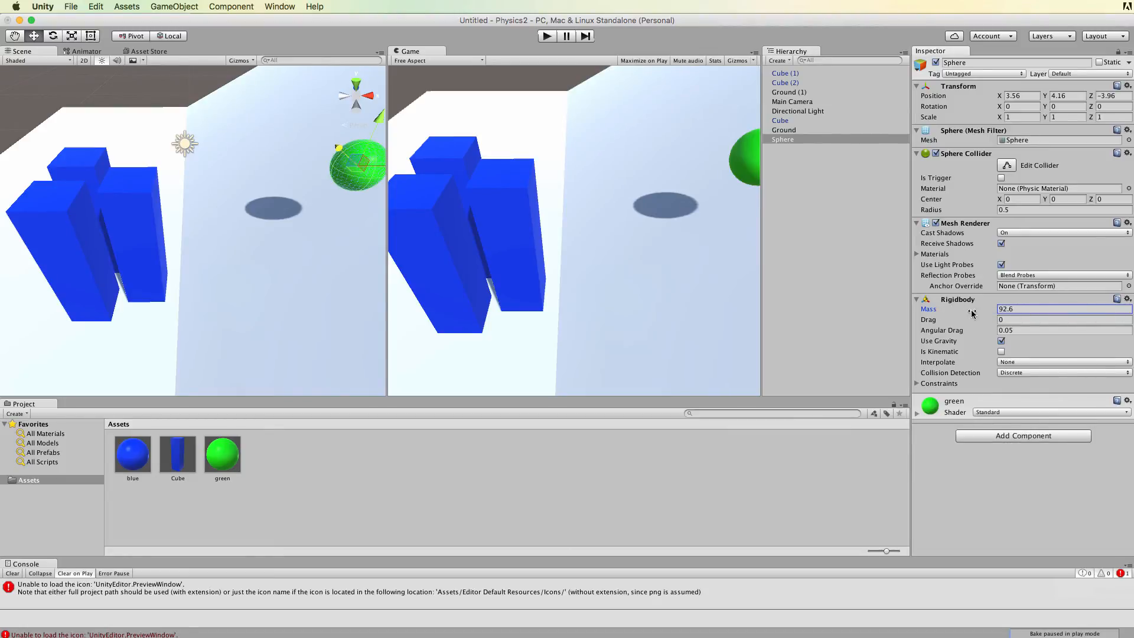
{"action": "left_click_drag", "start_coordinate": [968, 310], "coordinate": [1117, 309]}
- Run play mode twice to test how the heavier Sphere hits the cubes
{"action": "left_click", "coordinate": [547, 37]}
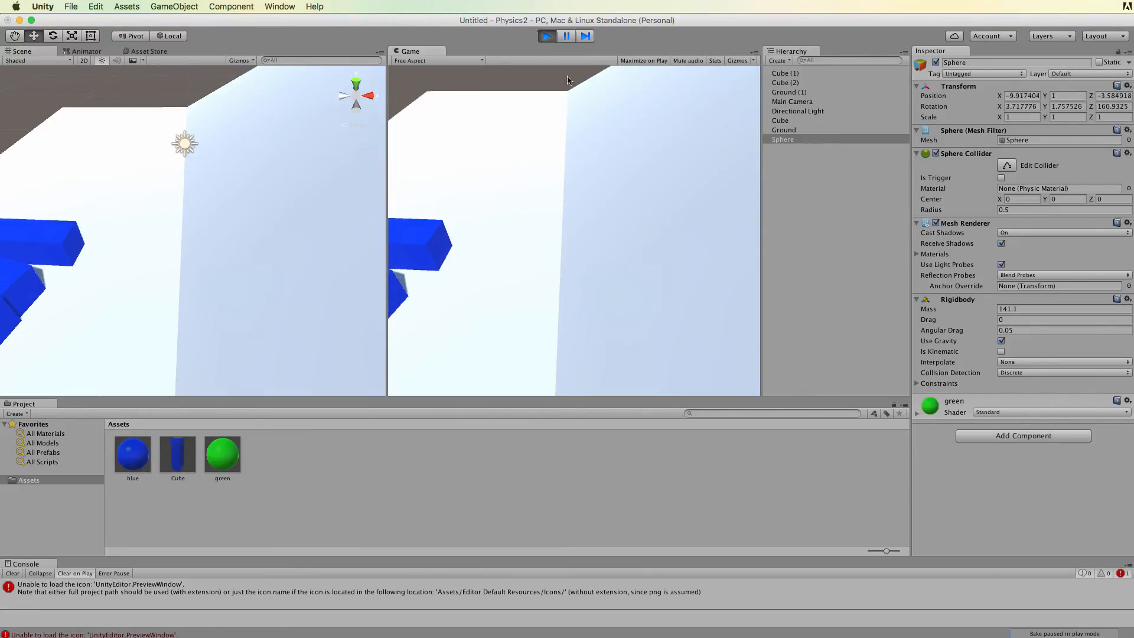
{"action": "left_click", "coordinate": [547, 36]}
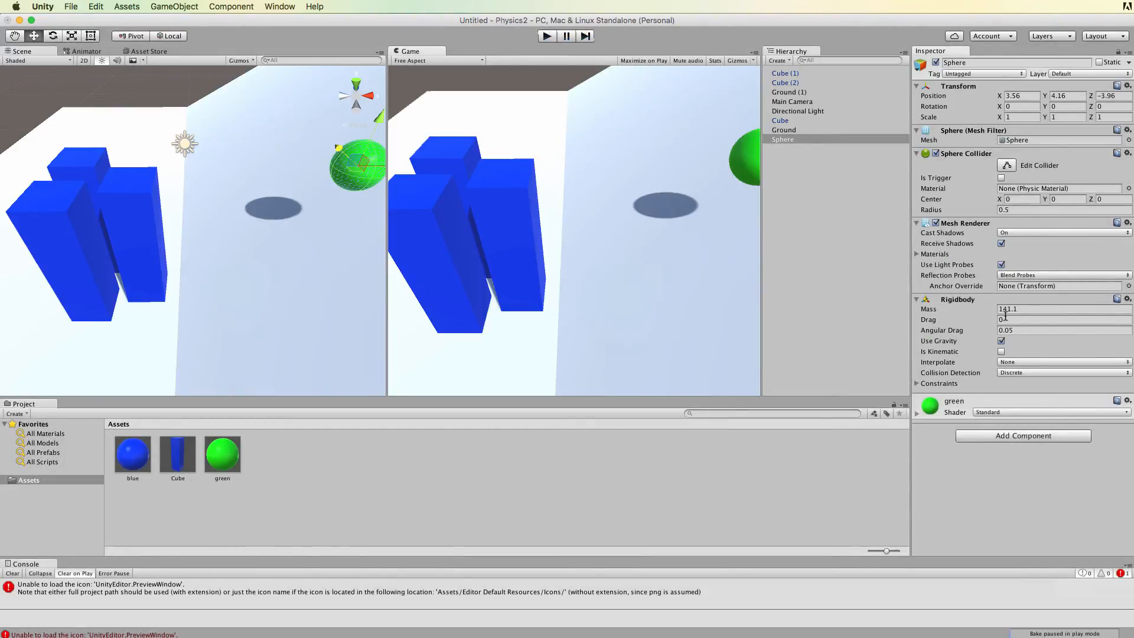
{"action": "left_click", "coordinate": [551, 37]}
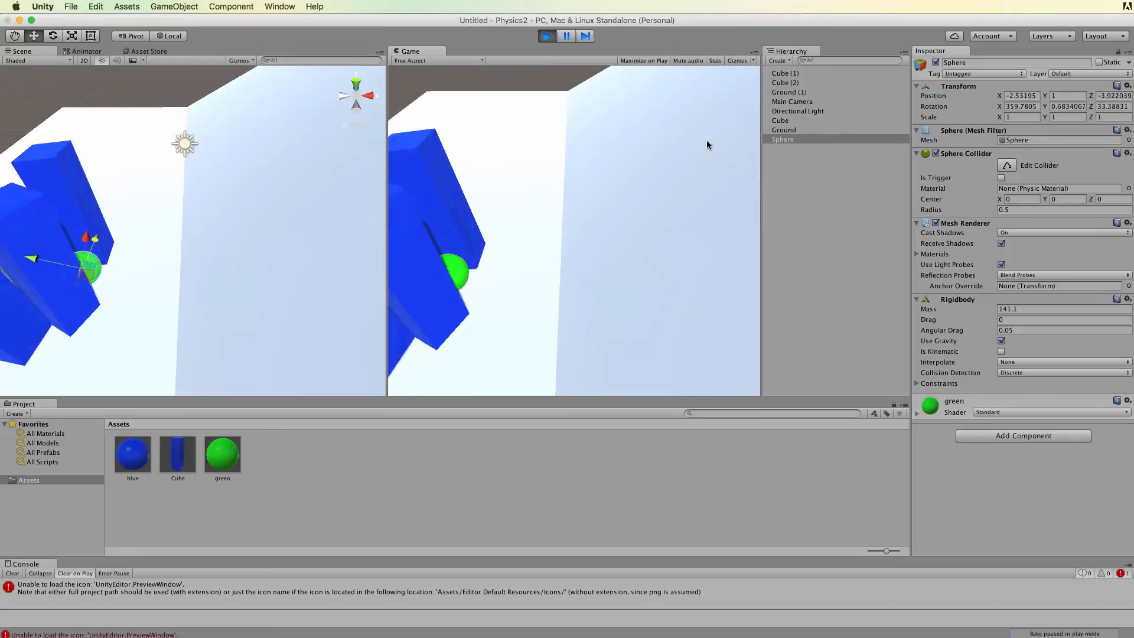
- Stop the current play test, then rerun play mode twice more to watch the heavy Sphere strike the cubes
{"action": "left_click", "coordinate": [547, 37]}
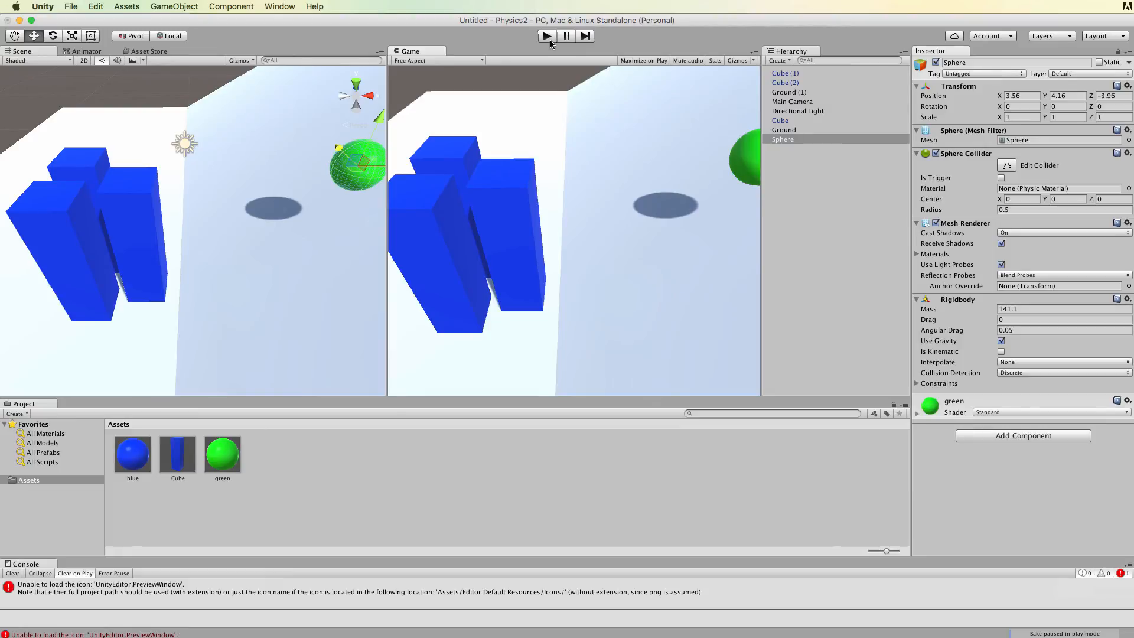
{"action": "left_click", "coordinate": [549, 38]}
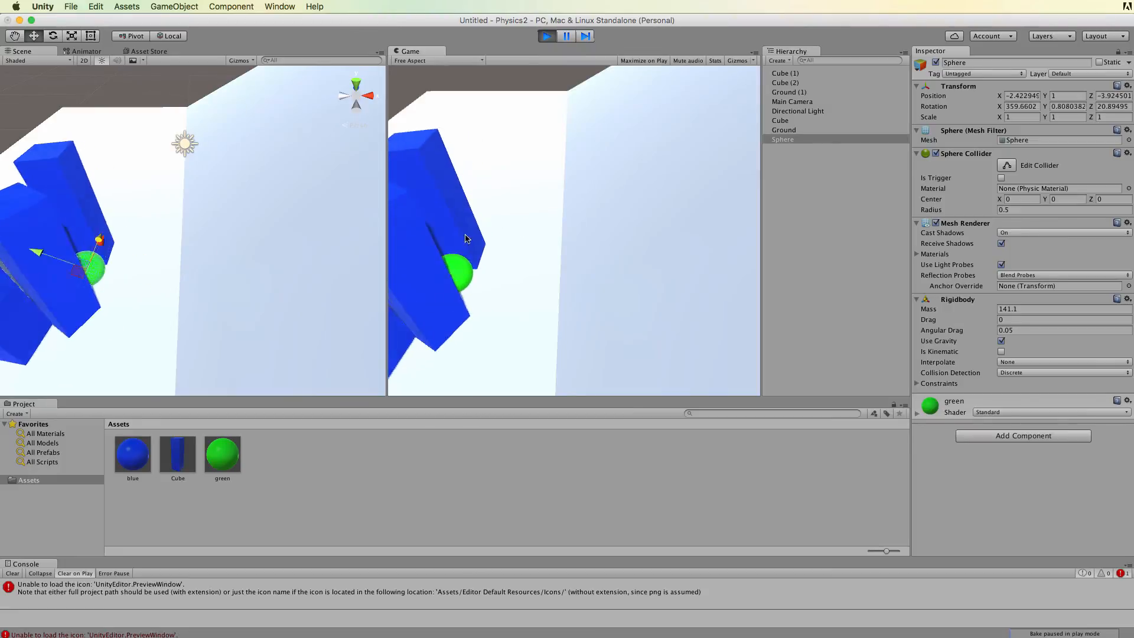
{"action": "left_click", "coordinate": [550, 36]}
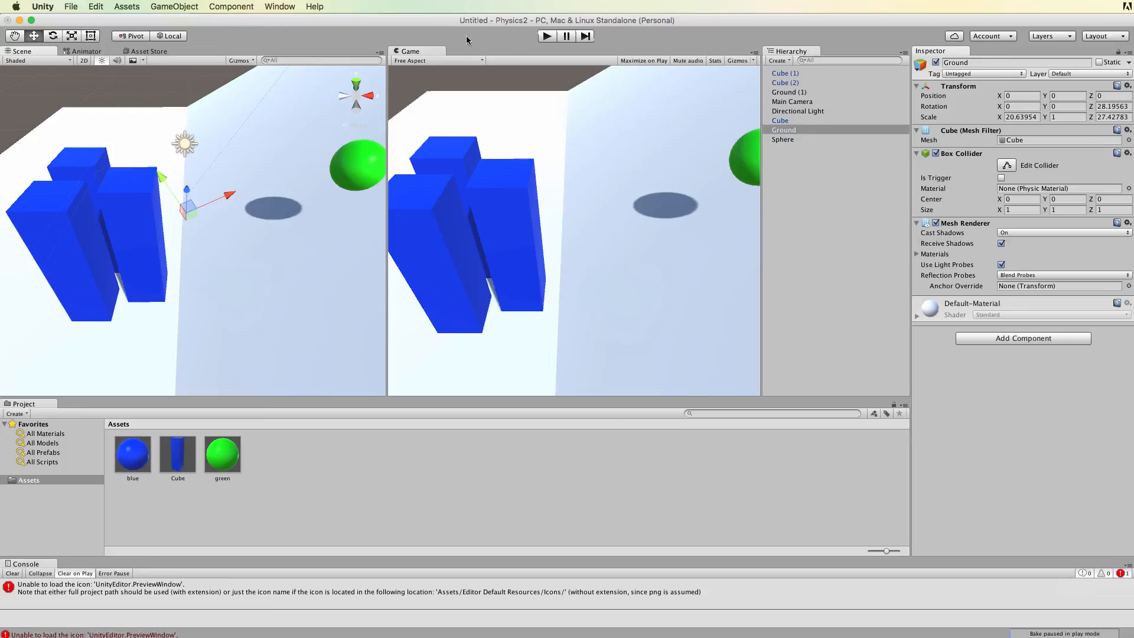
{"action": "left_click", "coordinate": [548, 37]}
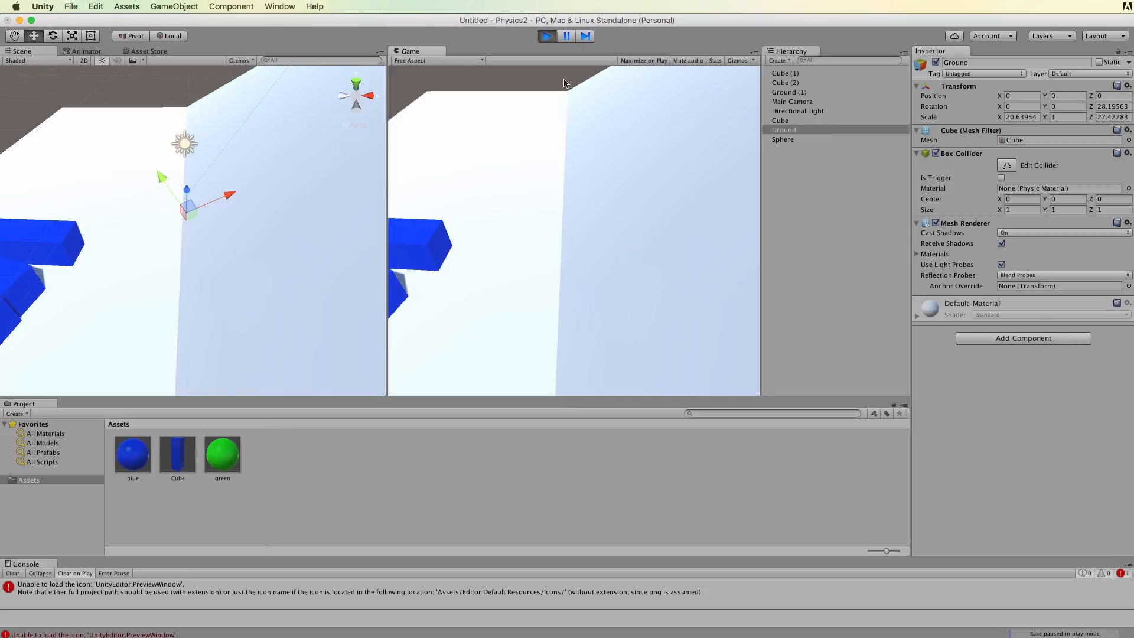
{"action": "left_click", "coordinate": [546, 36]}
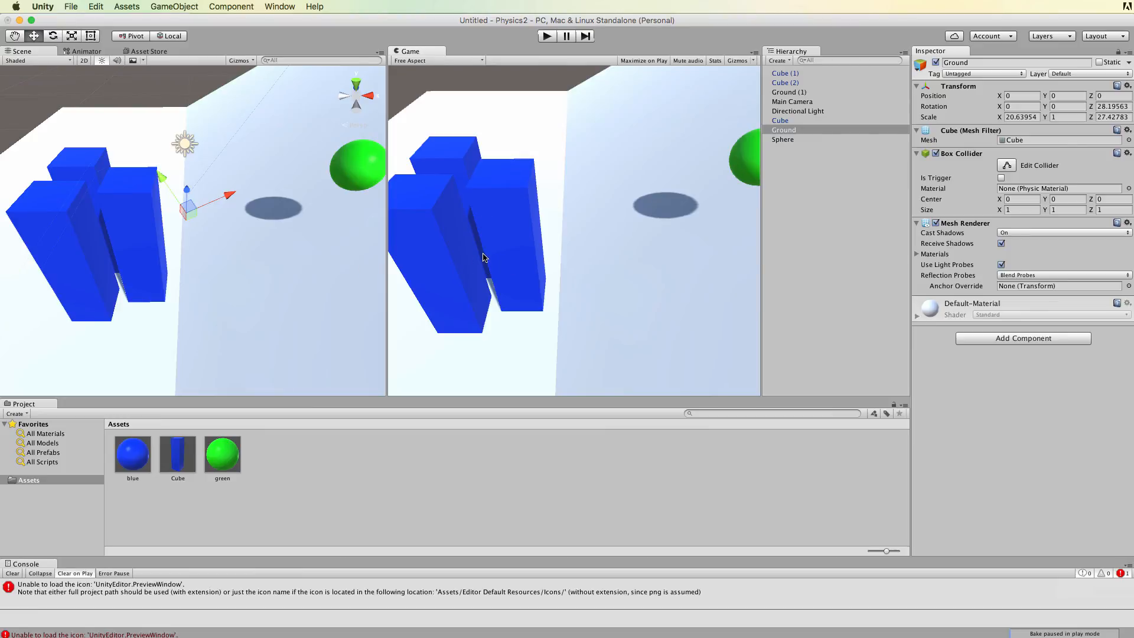
- Increase the Cube prefab's Rigidbody mass to about 60.3
{"action": "left_click", "coordinate": [177, 454]}
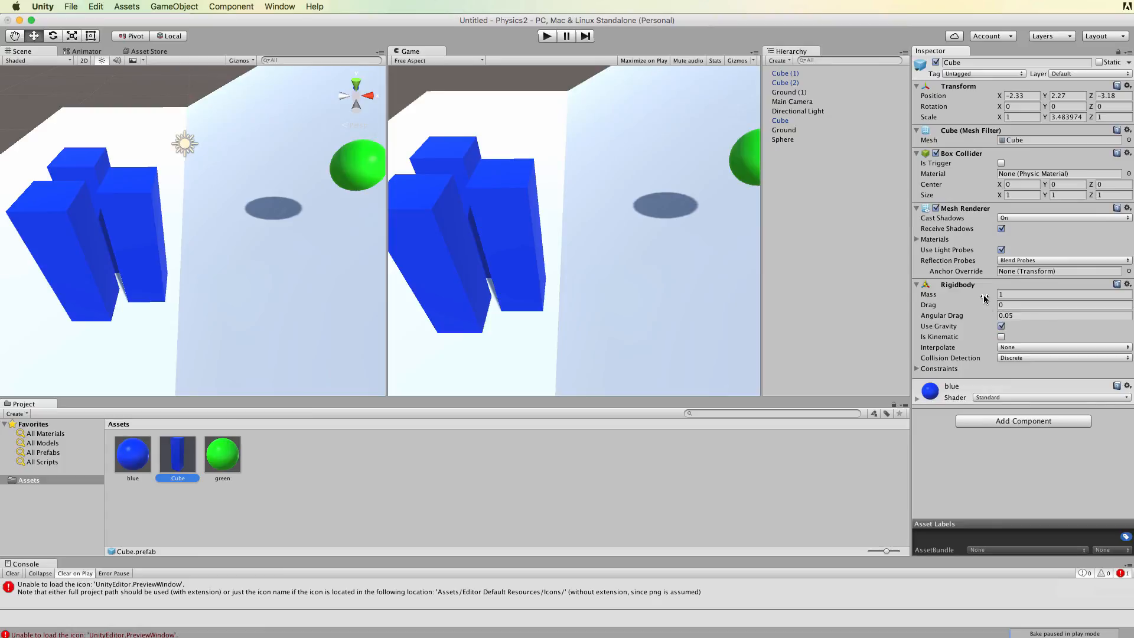
{"action": "left_click", "coordinate": [1062, 294]}
{"action": "type", "text": "9.81"}
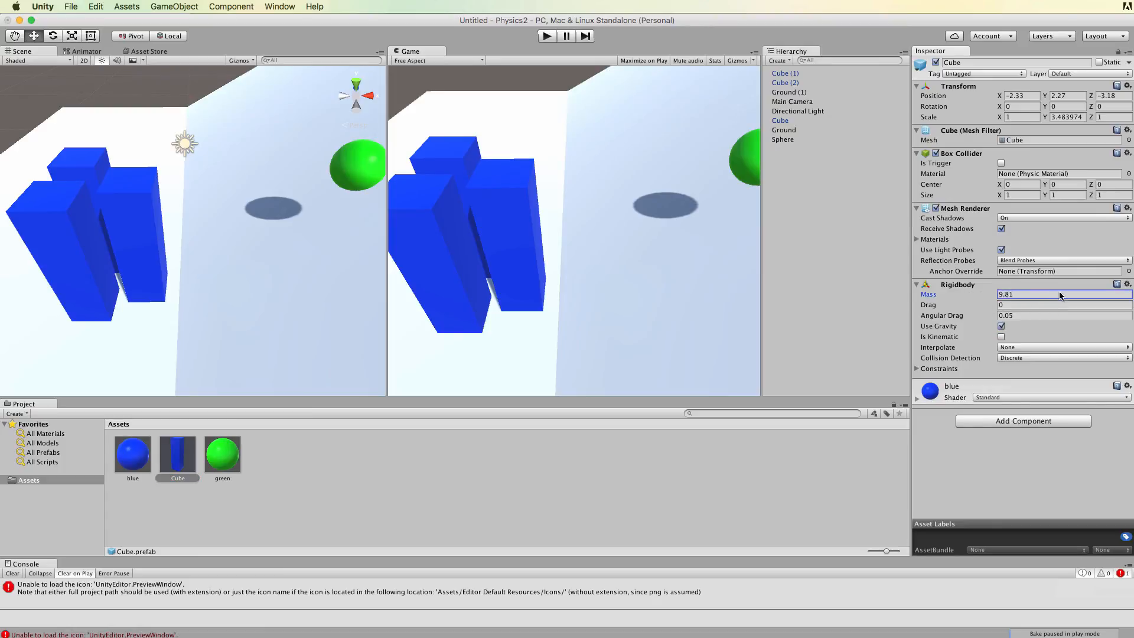
{"action": "left_click_drag", "start_coordinate": [1058, 292], "coordinate": [1092, 297]}
{"action": "left_click_drag", "start_coordinate": [963, 295], "coordinate": [1096, 299]}
{"action": "left_click_drag", "start_coordinate": [957, 293], "coordinate": [1061, 300]}
- Run play mode twice to test how the Sphere collides with the heavier cubes, stopping after each run
{"action": "left_click", "coordinate": [547, 36]}
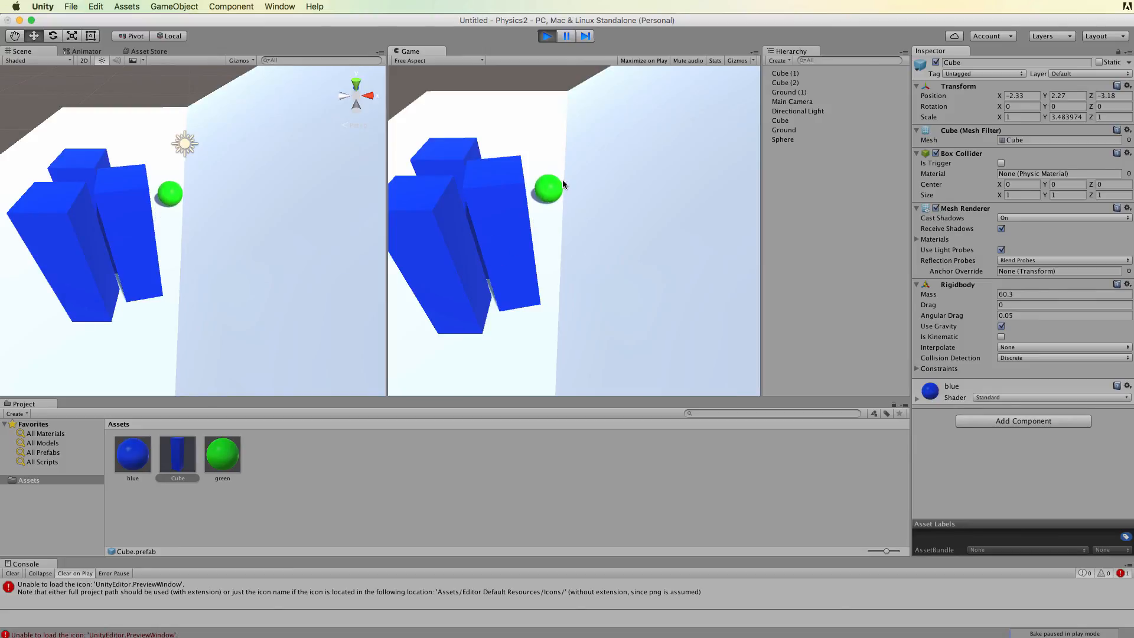
{"action": "left_click", "coordinate": [546, 36]}
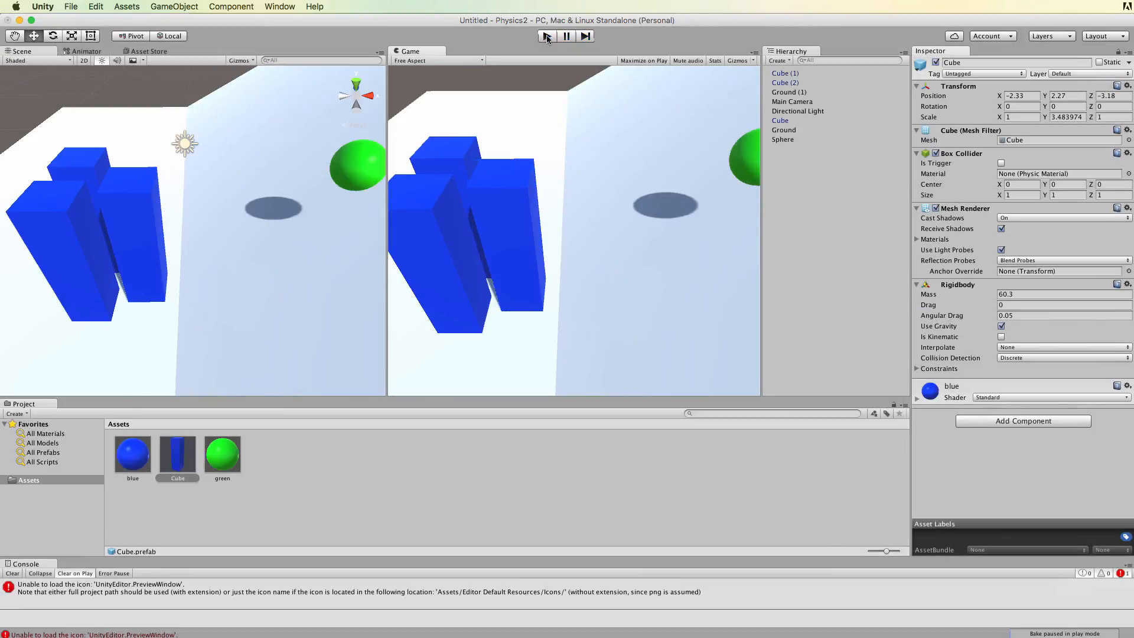
{"action": "left_click", "coordinate": [546, 36]}
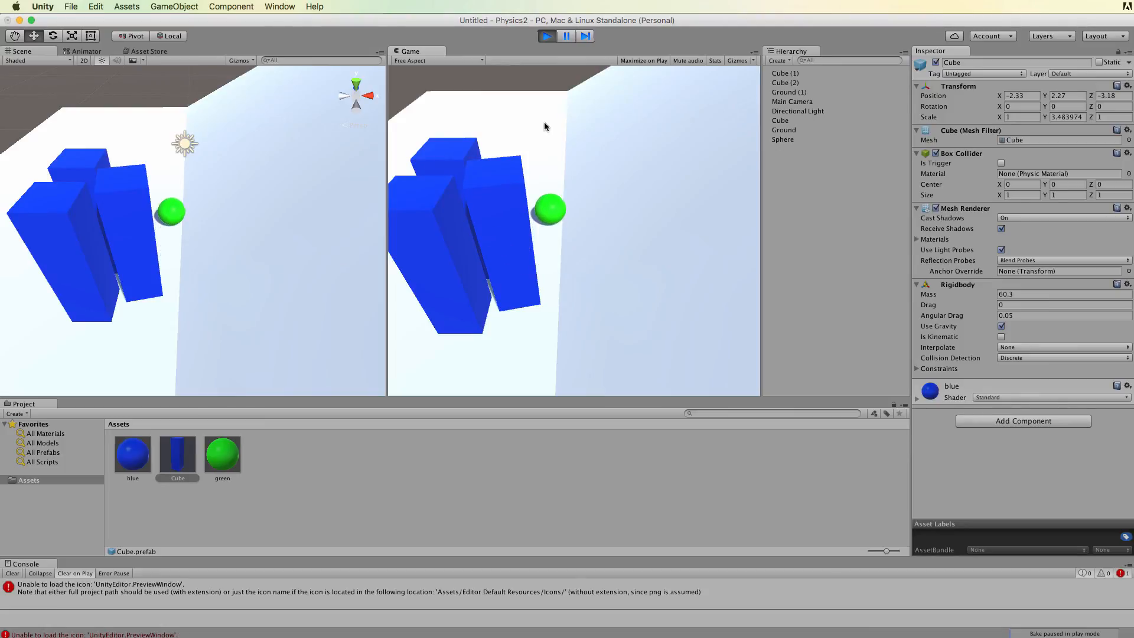
{"action": "left_click", "coordinate": [548, 36]}
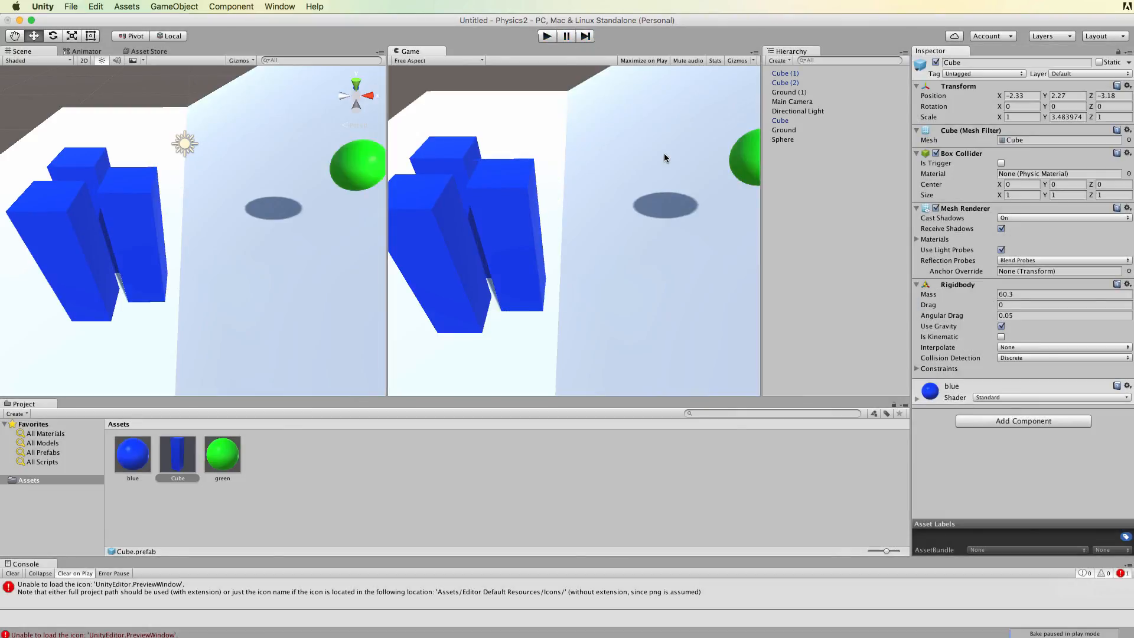